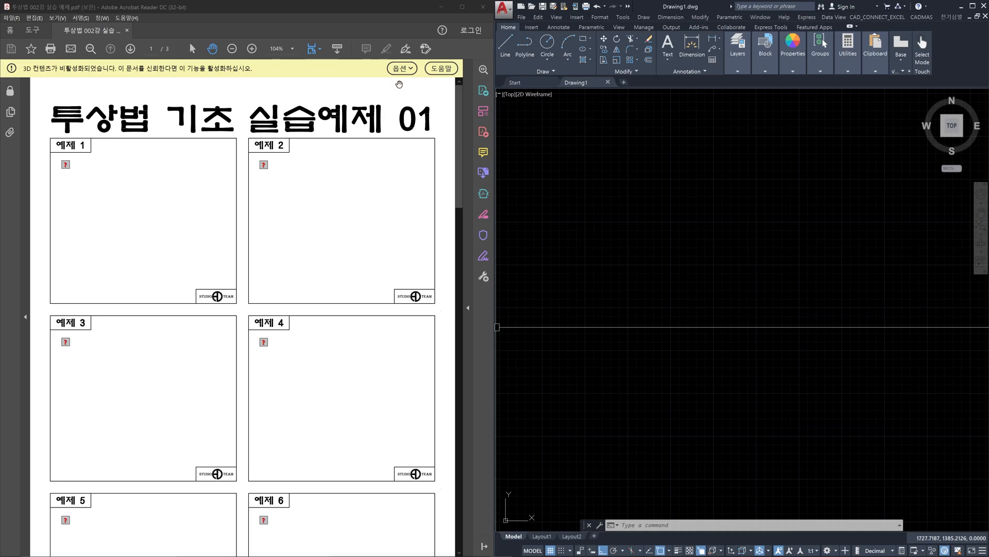
Step: Enable the PDF's 3D content by trusting the document this one time only
left_click(402, 69)
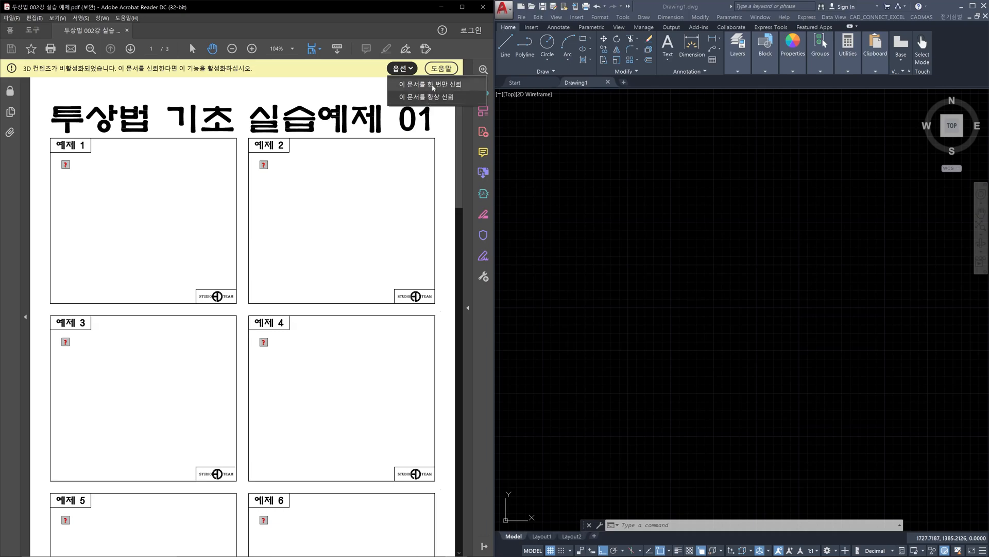
left_click(433, 86)
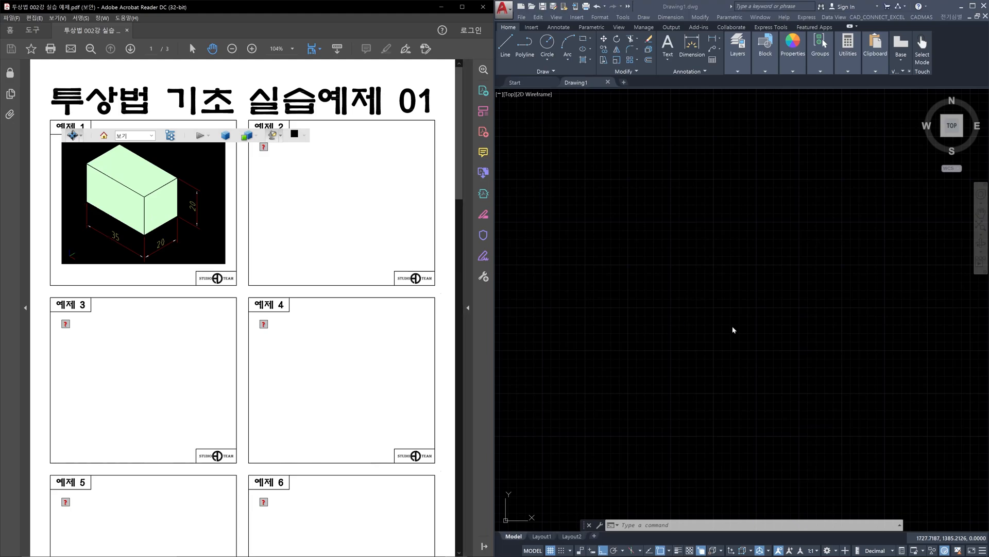
Step: Switch to the AutoCAD drawing and set its view to SE Isometric
left_click(818, 302)
mouse_move(972, 125)
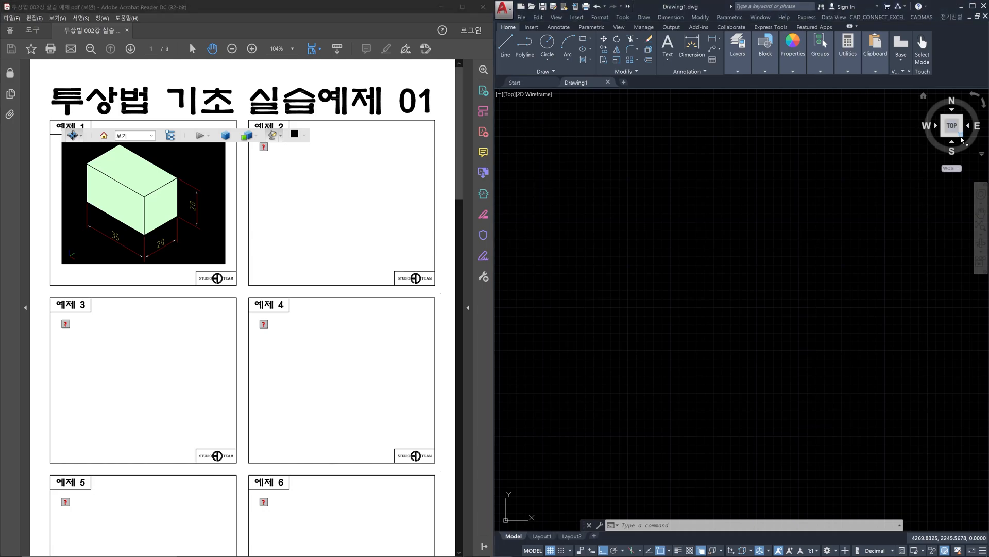
left_click(961, 137)
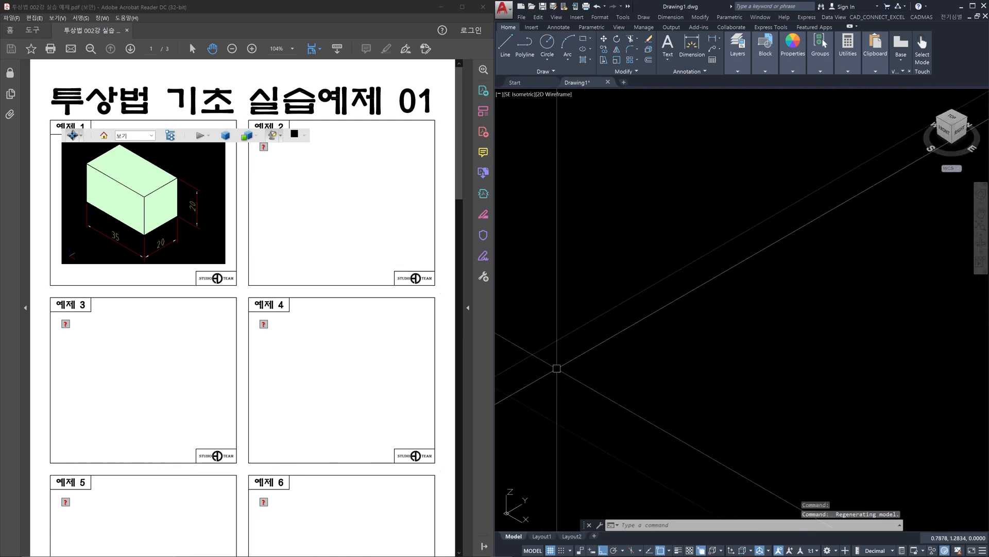
Step: Draw a 35 by 20 rectangle near the origin as the base of the Example 1 block
scroll(589, 358, "down", 2)
middle_click_drag(680, 354, 624, 364)
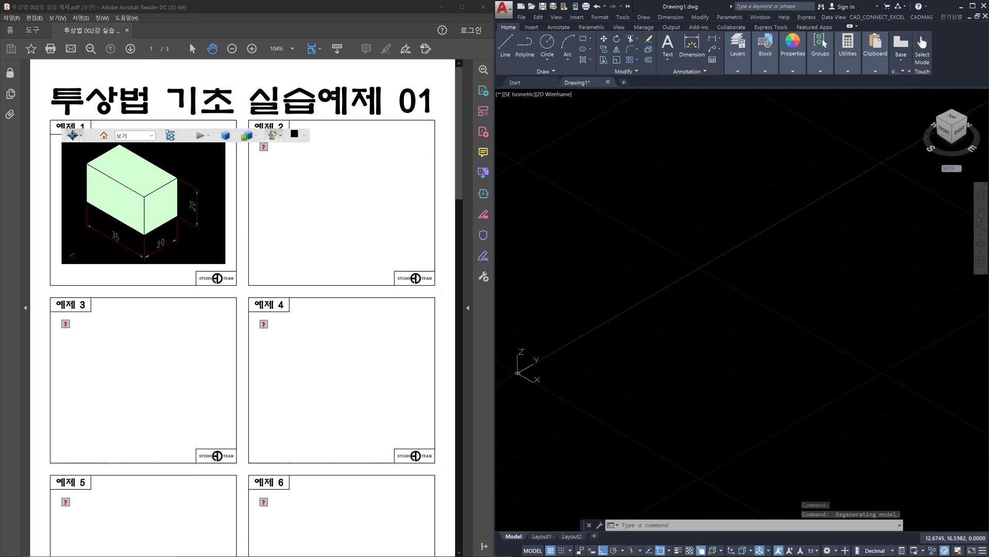
type("rec")
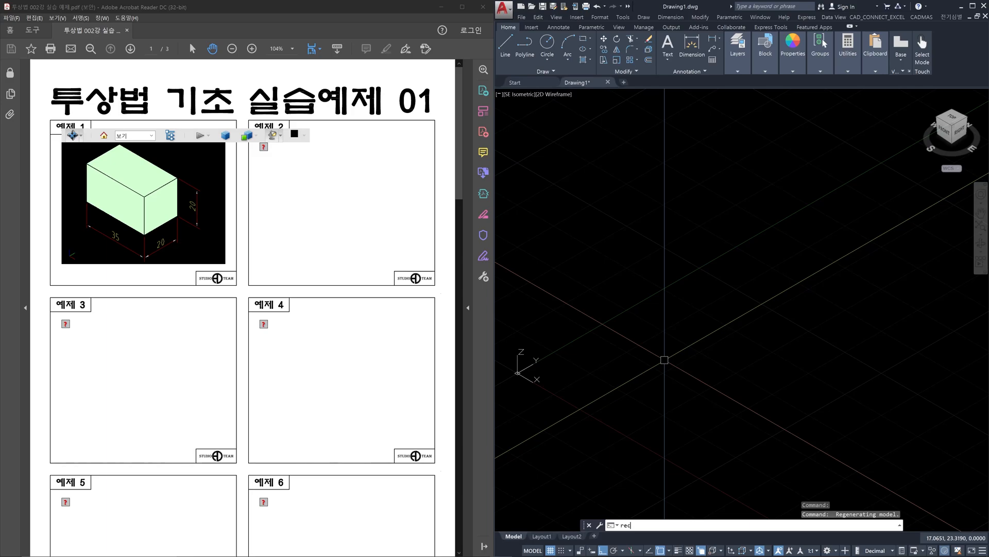
key("space")
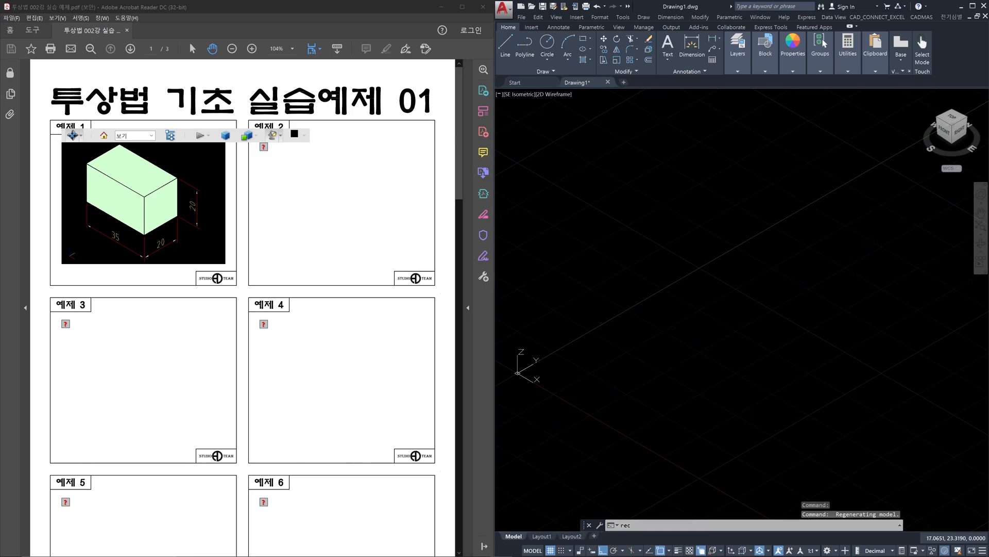
key("Return")
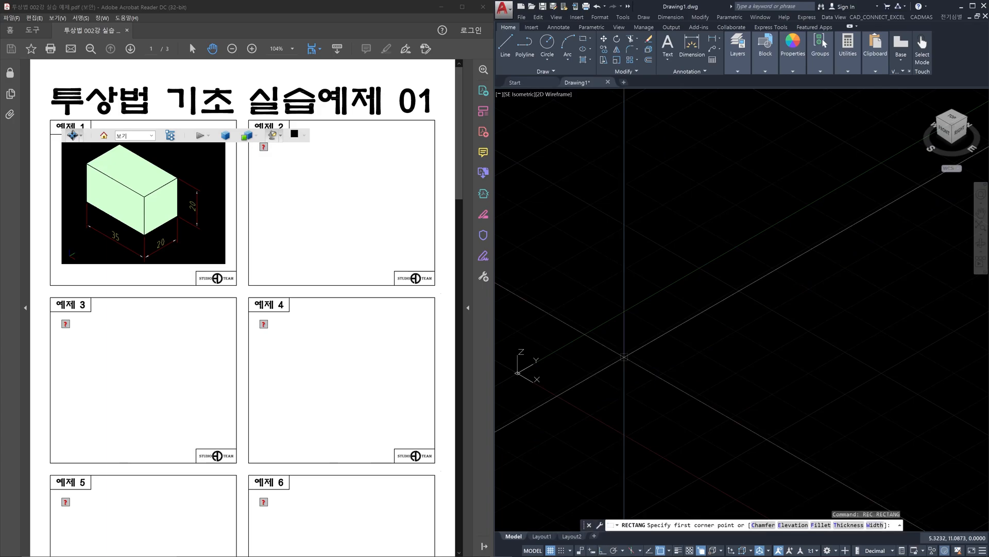
left_click(650, 367)
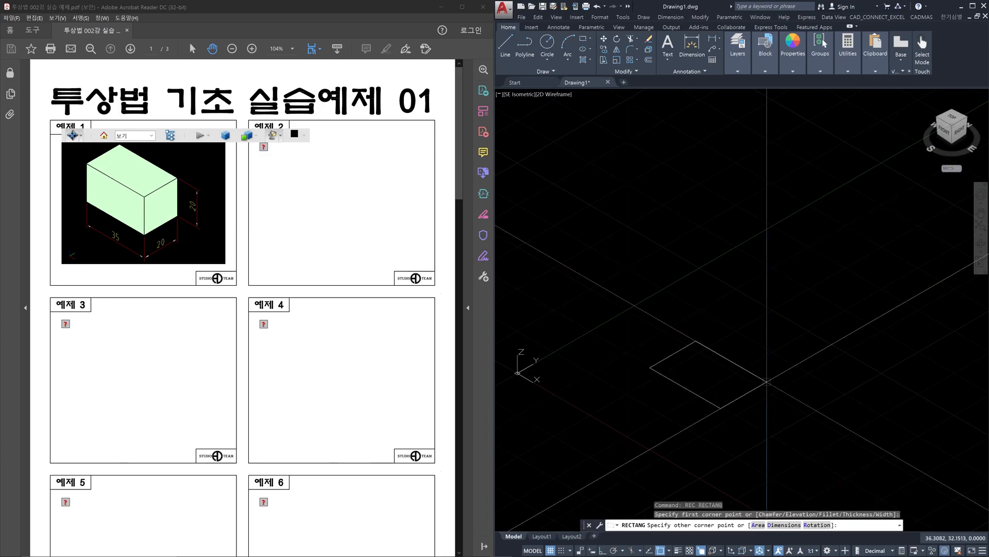
type("@35,20")
key("Return")
key("Escape")
key("Escape")
key("Escape")
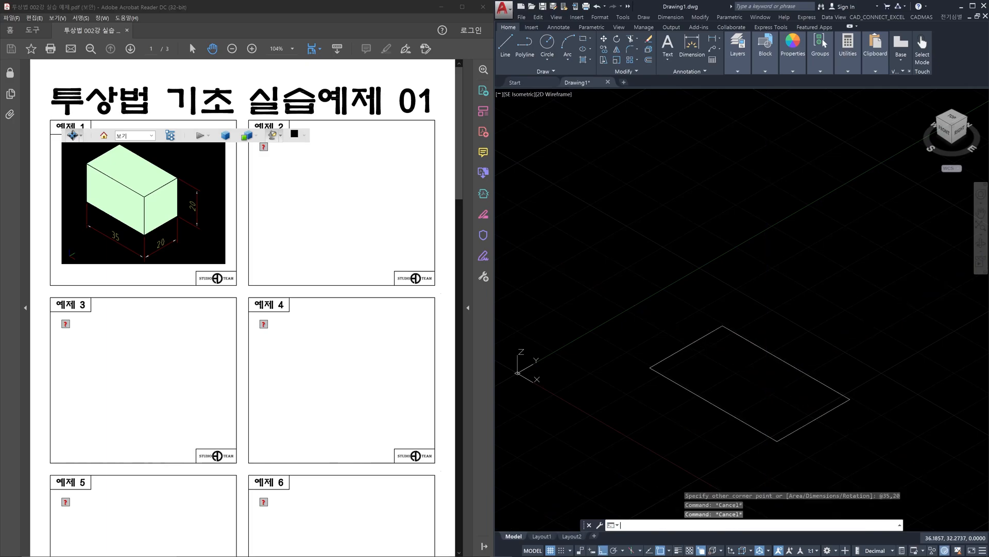
Step: Extrude the 35 by 20 rectangle to a height of 20
type("ext")
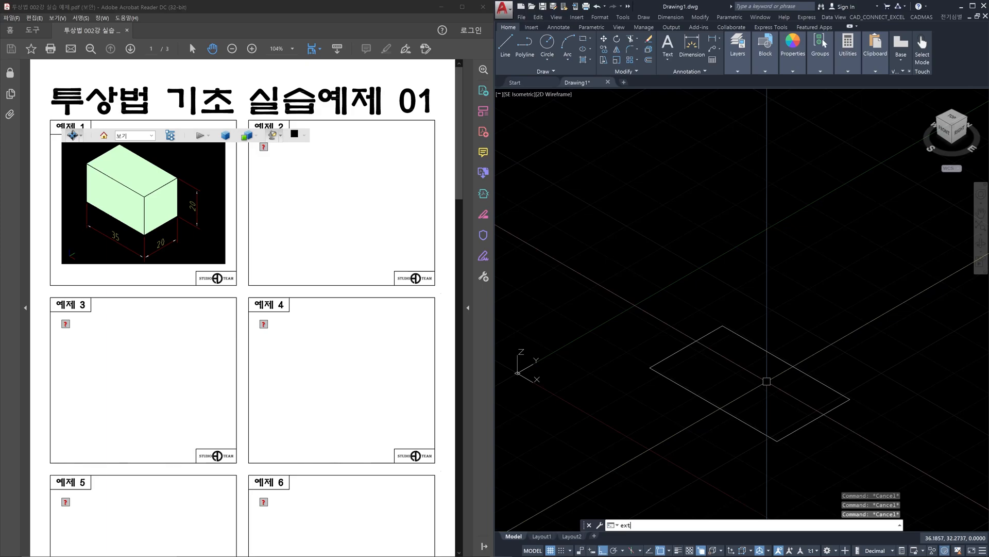
key("Return")
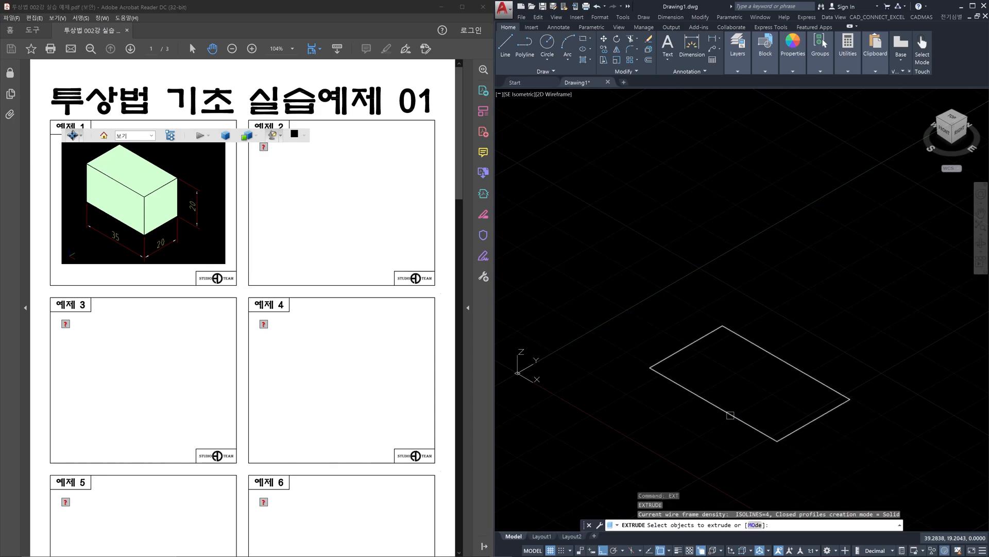
left_click(730, 414)
key("Return")
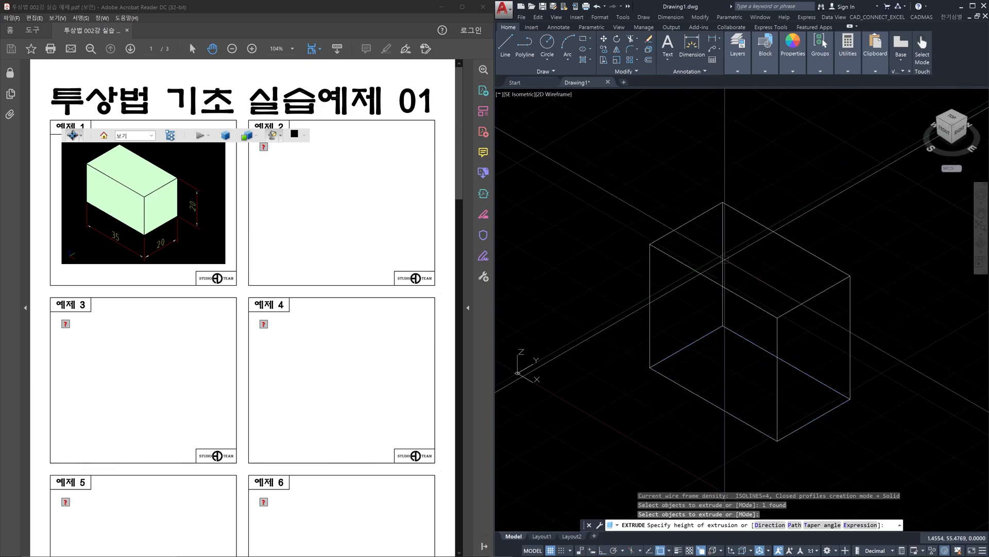
type("20")
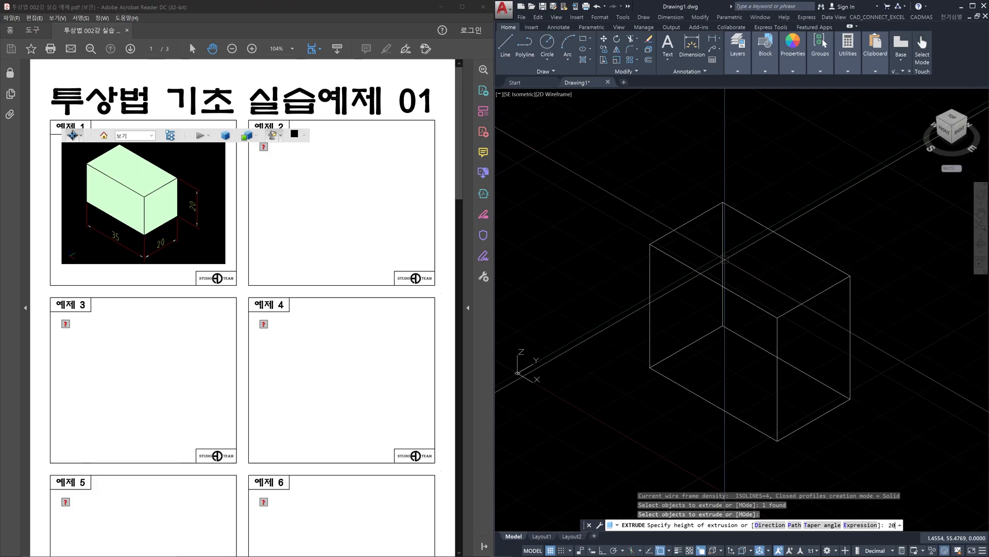
key("Return")
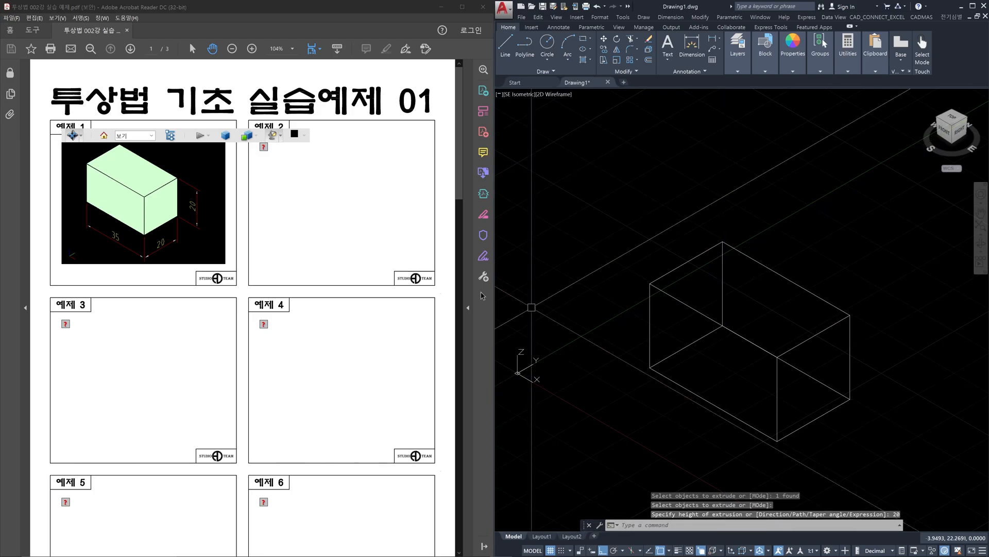
Step: Activate the 3D model of Example 2 in the PDF, and return to the AutoCAD drawing
left_click(354, 212)
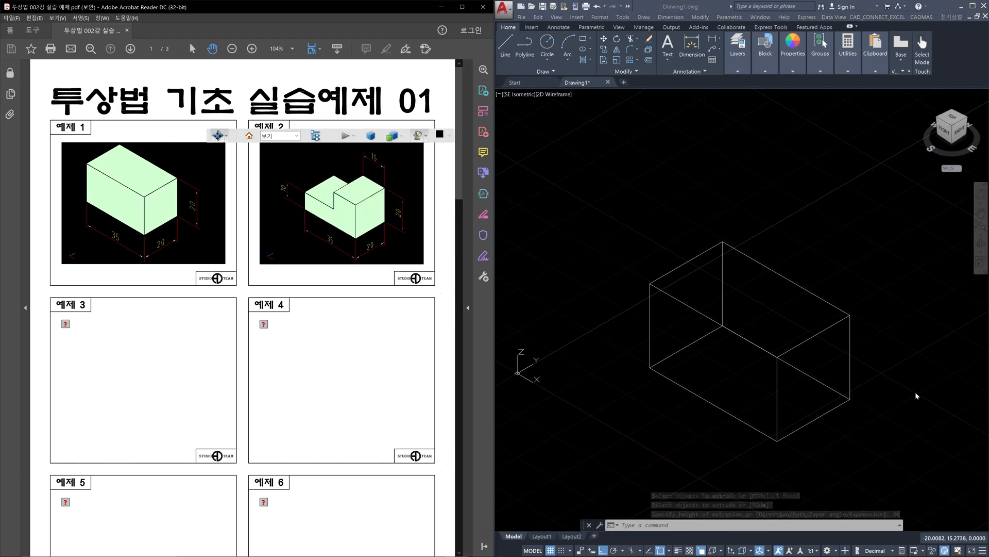
left_click(912, 405)
middle_click_drag(911, 404, 745, 359)
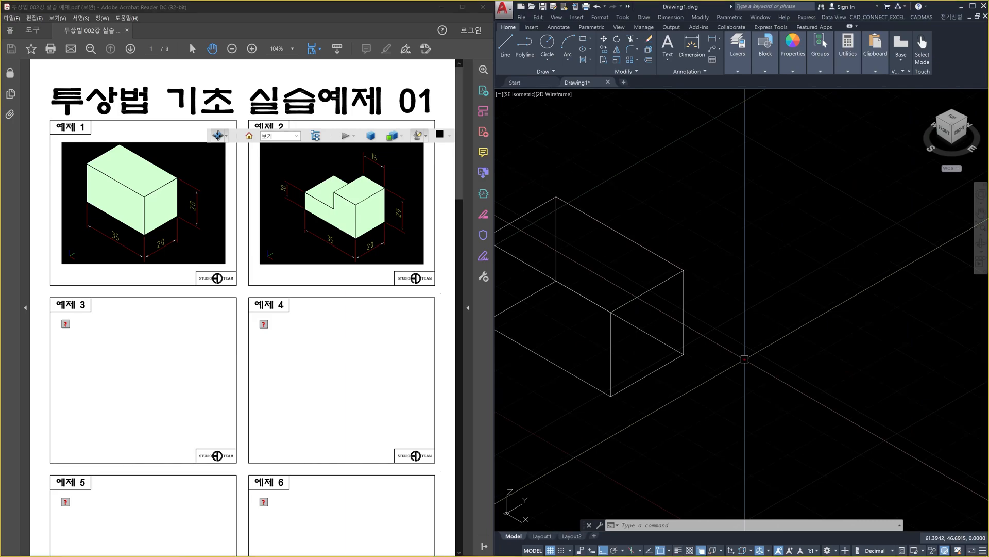
mouse_move(303, 211)
left_mouse_down()
mouse_move(359, 233)
mouse_move(339, 241)
mouse_move(334, 255)
left_mouse_up()
mouse_move(372, 223)
left_mouse_down()
mouse_move(397, 211)
mouse_move(372, 268)
left_mouse_up()
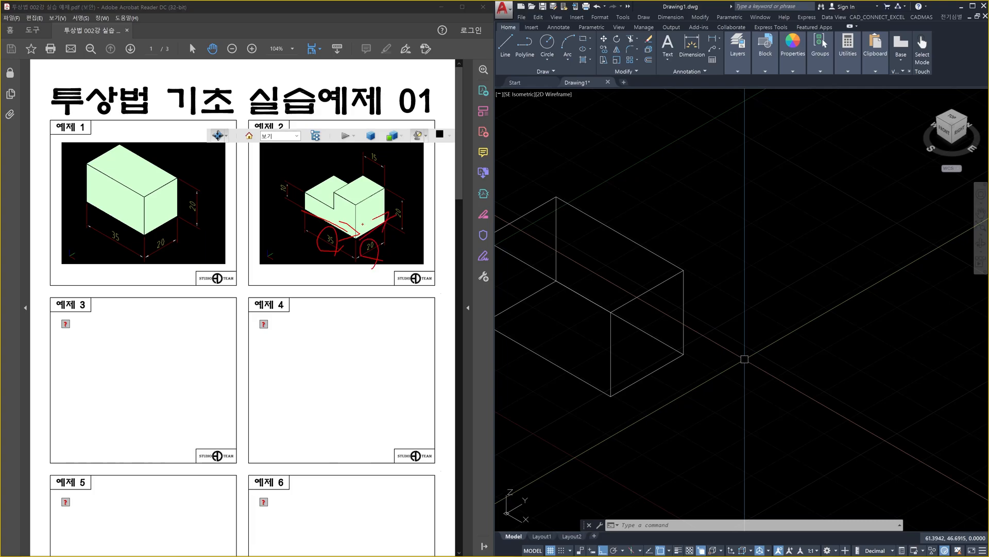
left_click_drag(360, 202, 355, 238)
mouse_move(303, 170)
left_mouse_down()
mouse_move(306, 217)
mouse_move(364, 199)
left_mouse_up()
mouse_move(613, 291)
left_mouse_down()
mouse_move(611, 322)
mouse_move(574, 372)
left_mouse_up()
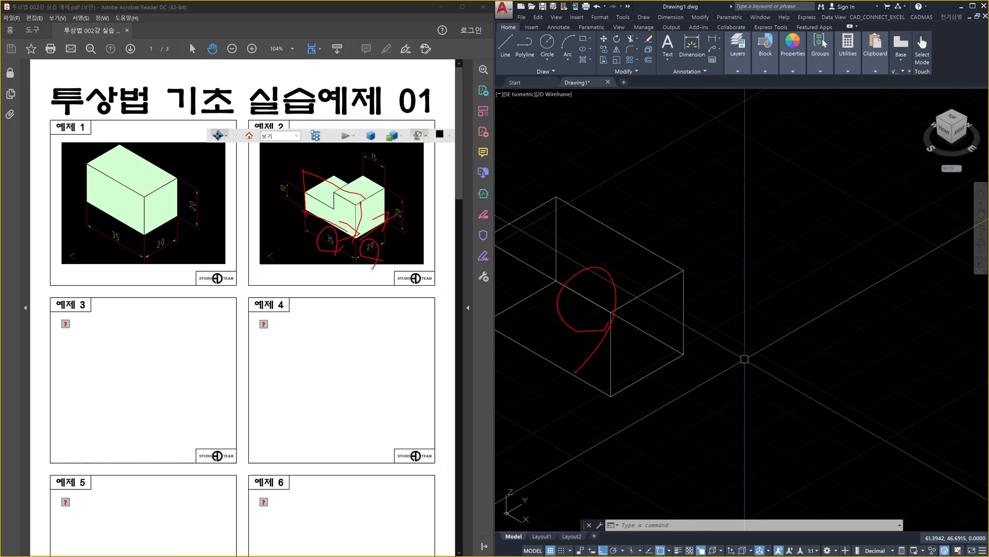
mouse_move(303, 195)
left_mouse_down()
mouse_move(364, 232)
mouse_move(351, 203)
mouse_move(353, 216)
left_mouse_up()
mouse_move(350, 179)
left_mouse_down()
mouse_move(340, 207)
mouse_move(383, 196)
left_mouse_up()
left_click_drag(383, 161, 371, 171)
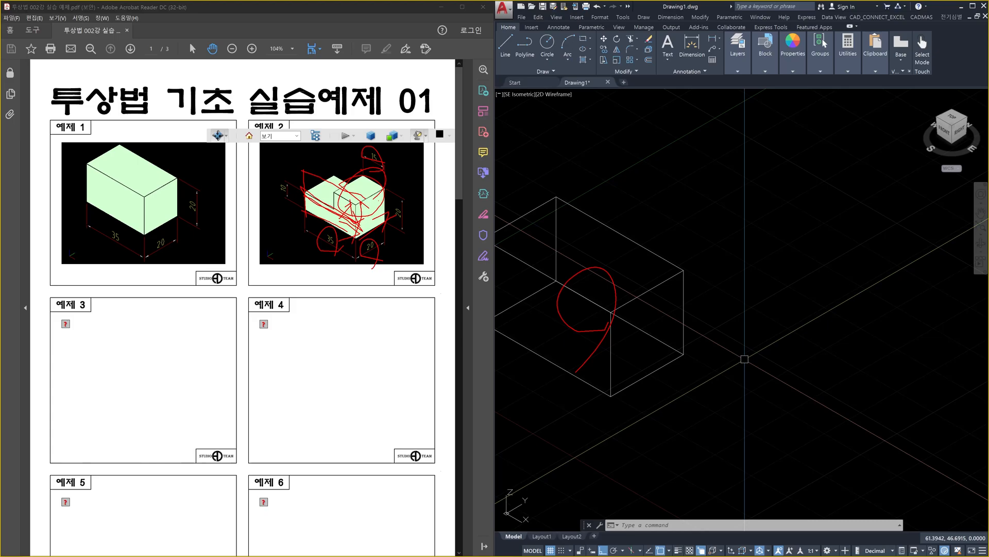
key("Escape")
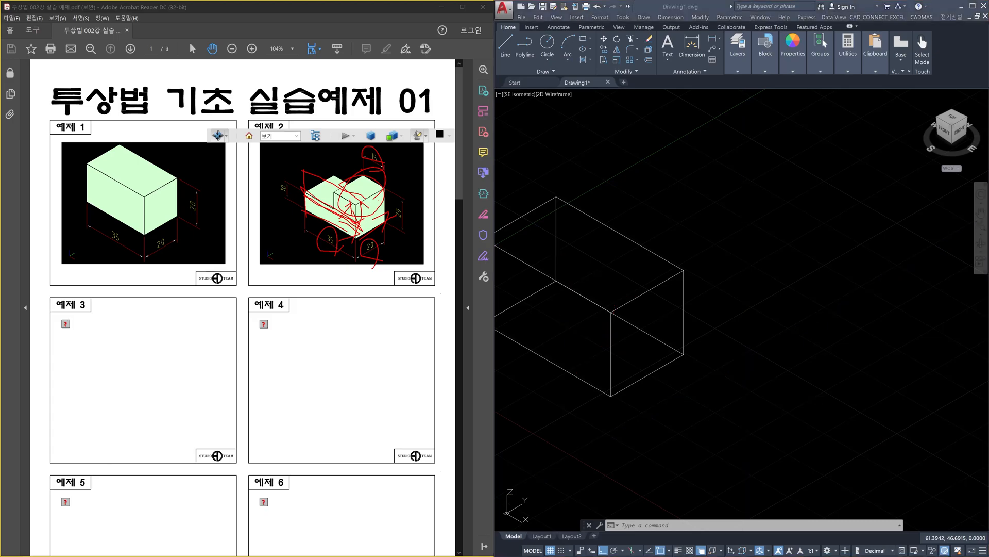
Step: Draw a second 35 by 20 rectangle in the empty space beside the first block
middle_click_drag(742, 327, 830, 354)
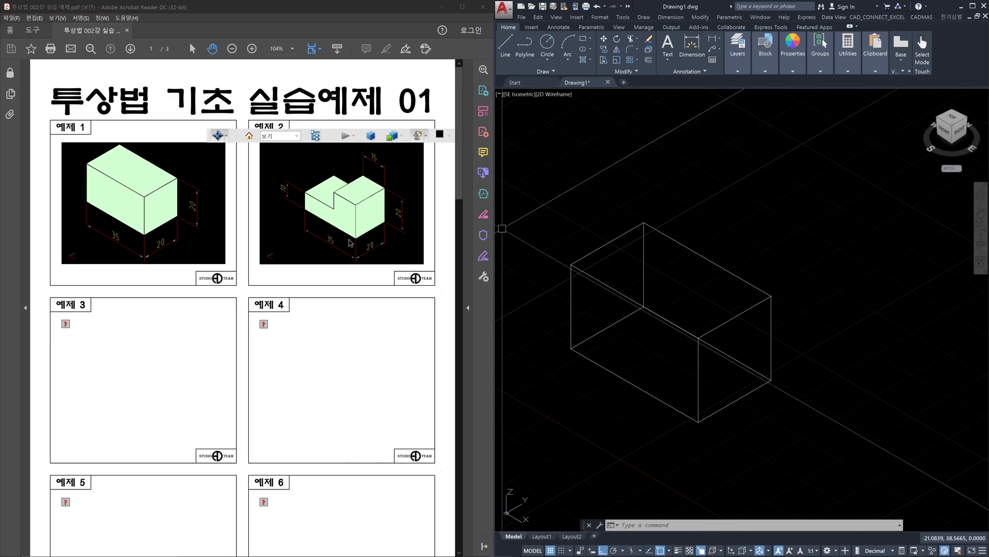
scroll(835, 400, "down", 2)
middle_click_drag(836, 393, 716, 343)
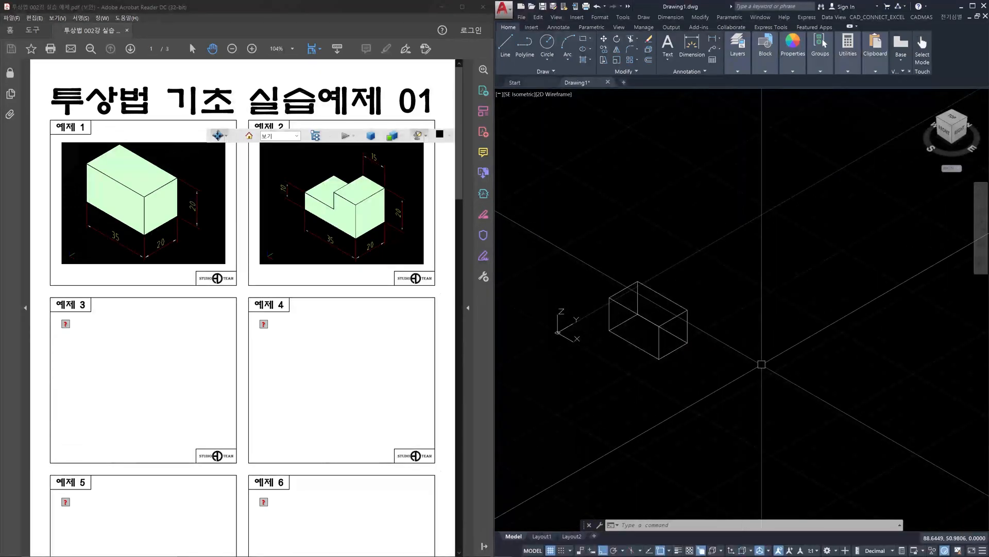
type("rec")
key("Return")
left_click(754, 363)
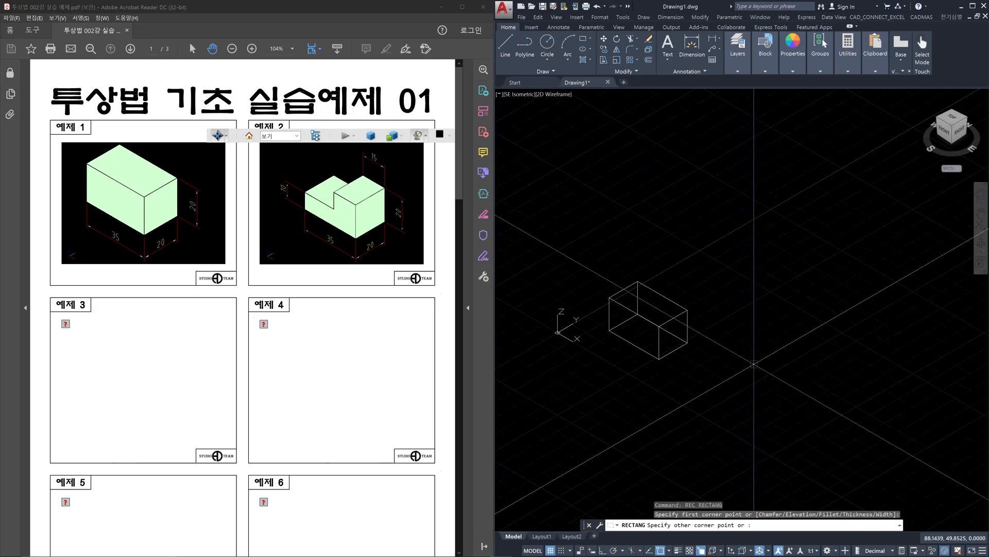
type("@35,20")
key("Return")
Step: Extrude the second rectangle to a height of 10 as the lower part of Example 2
type("ext")
key("Return")
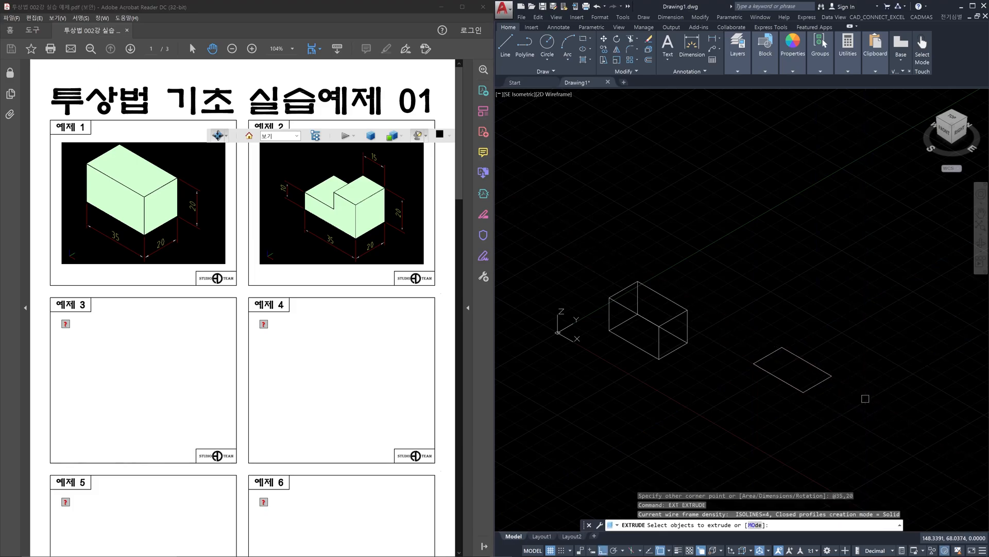
left_click(813, 386)
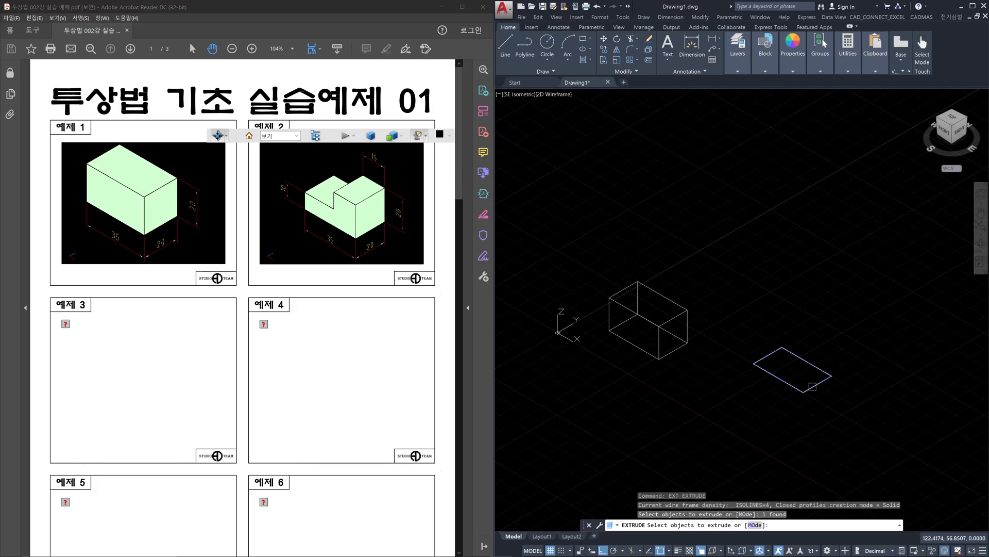
key("Return")
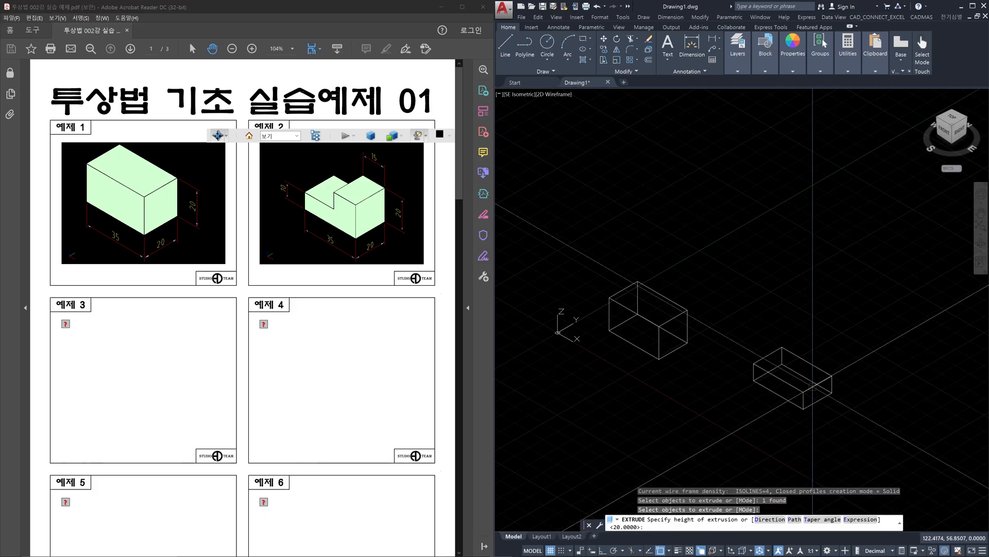
type("10")
key("Return")
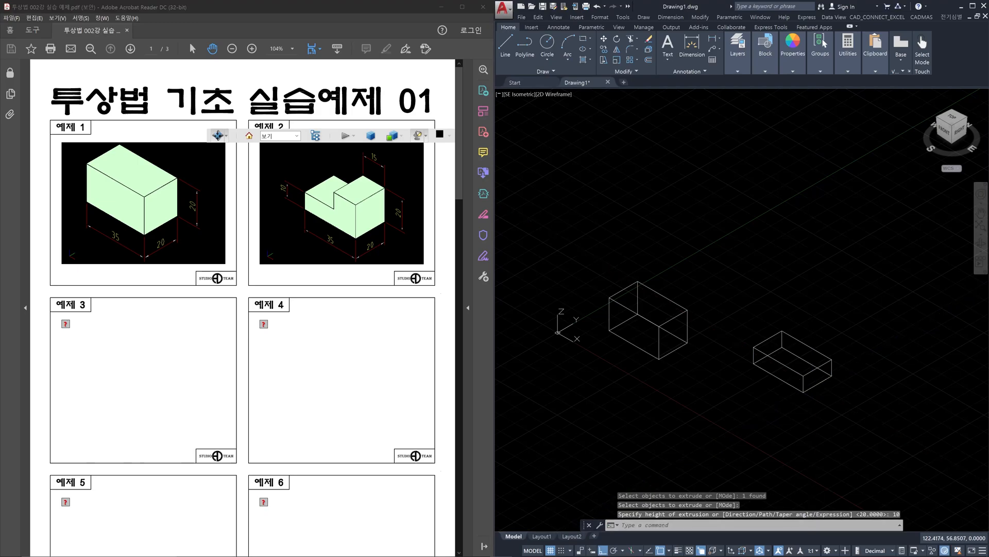
scroll(855, 346, "up", 2)
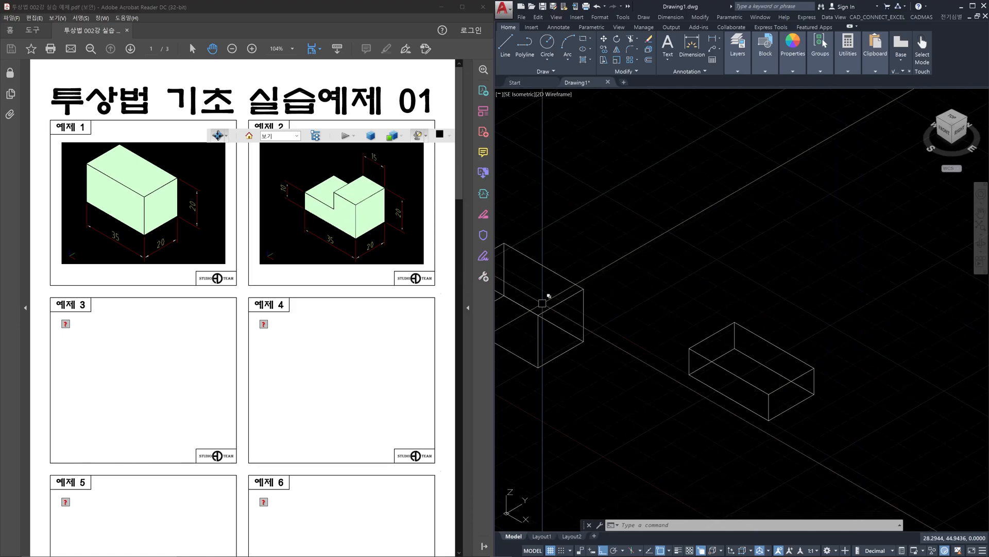
mouse_move(356, 203)
left_mouse_down()
mouse_move(385, 182)
mouse_move(368, 216)
mouse_move(373, 205)
left_mouse_up()
left_click_drag(384, 244, 376, 260)
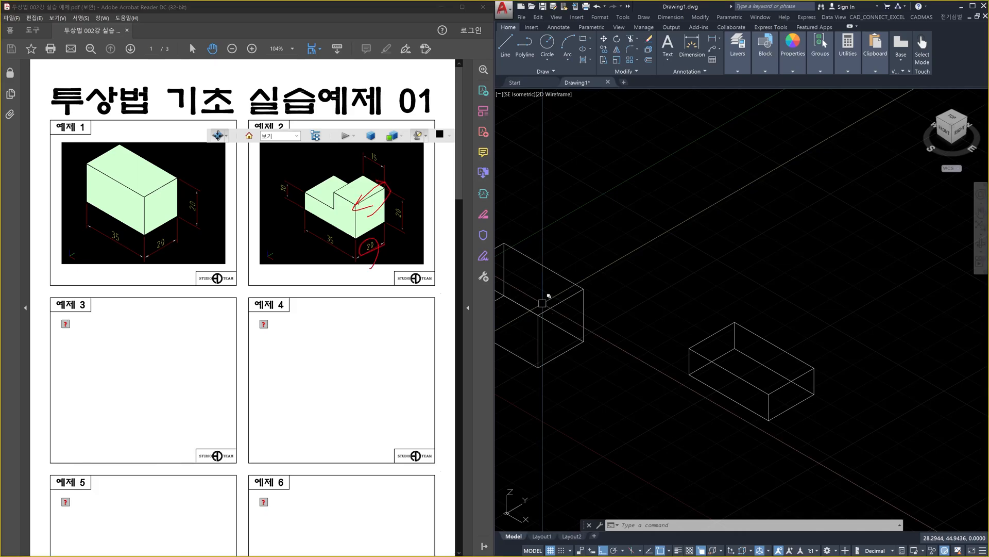
mouse_move(338, 186)
left_mouse_down()
mouse_move(362, 206)
mouse_move(335, 209)
left_mouse_up()
left_click_drag(384, 189, 357, 204)
left_click_drag(378, 191, 366, 216)
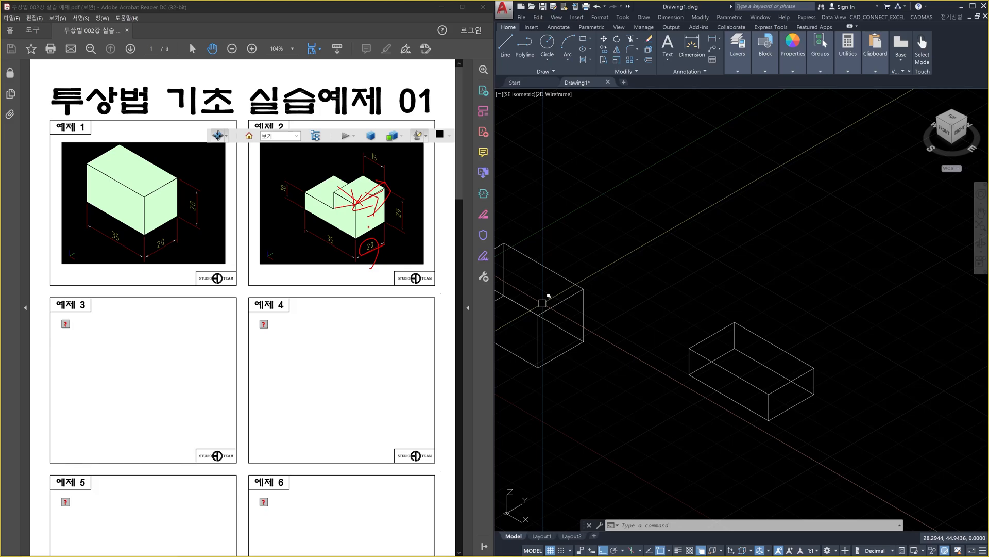
key("Escape")
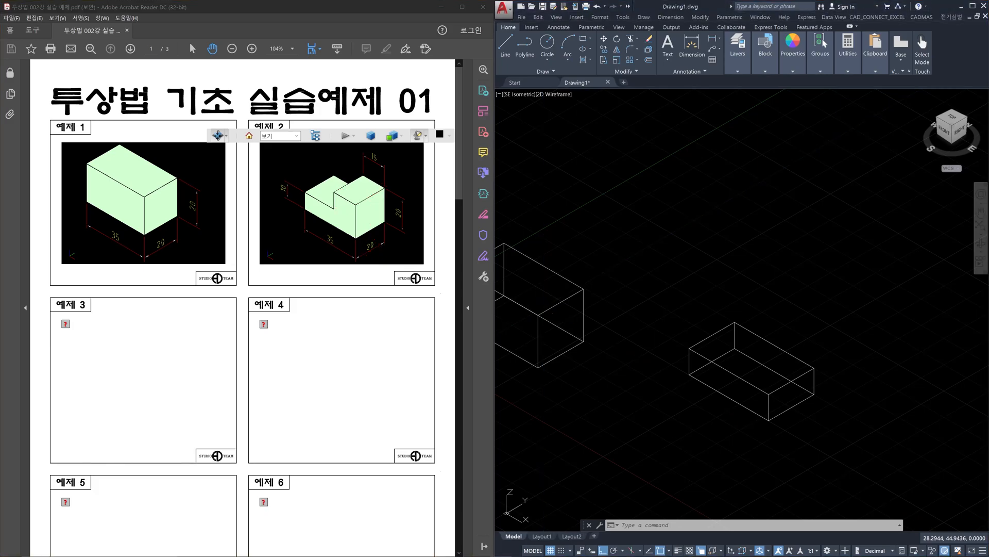
Step: Draw a 15 by 20 rectangle on the top face of the lower Example 2 block, from its front corner using the offset @-15,20
middle_click_drag(796, 355, 776, 348)
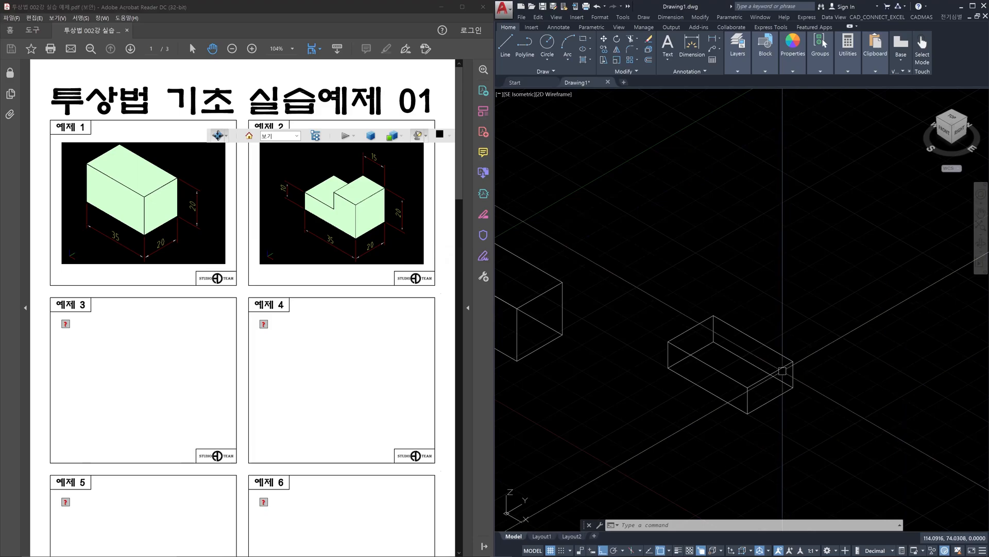
type("rec")
key("Return")
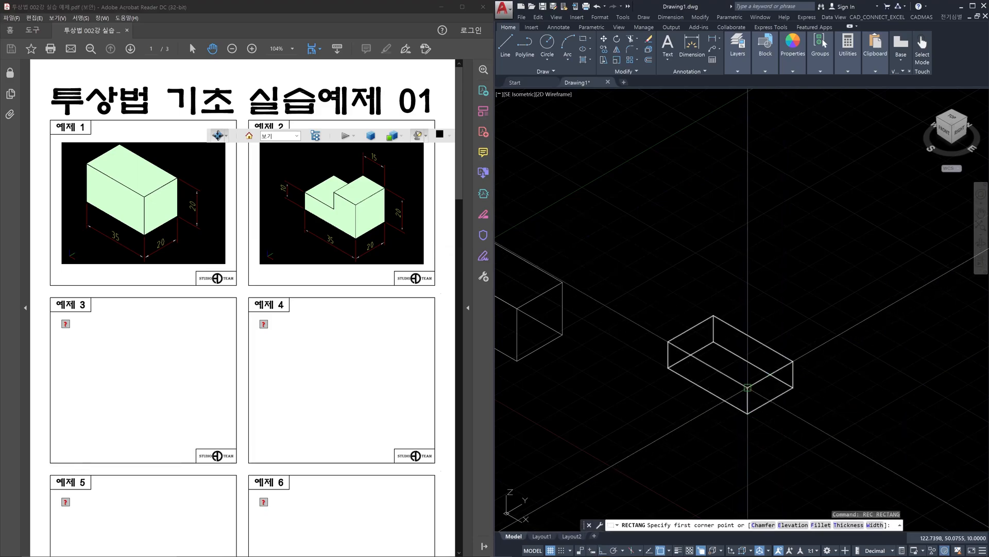
left_click(748, 387)
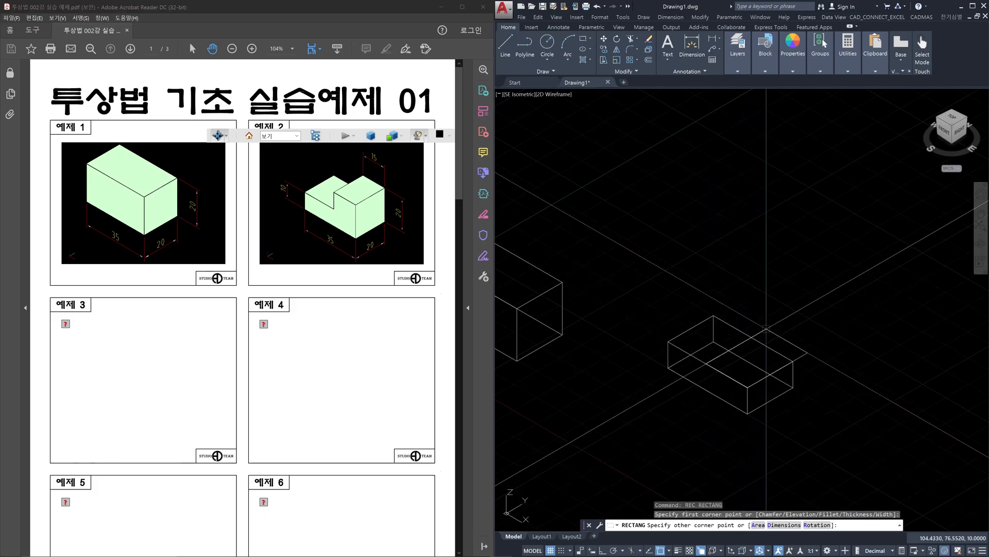
type("@-15,20")
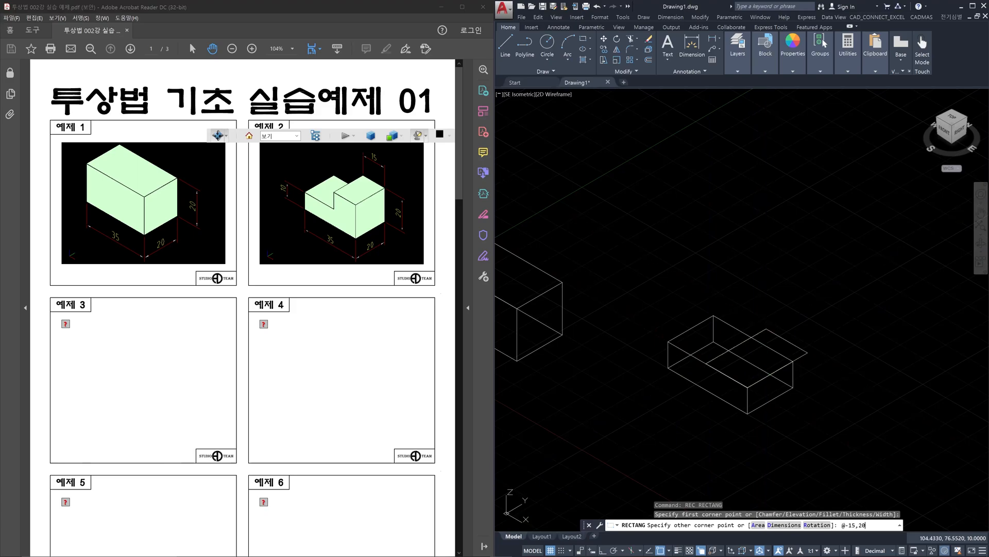
key("Return")
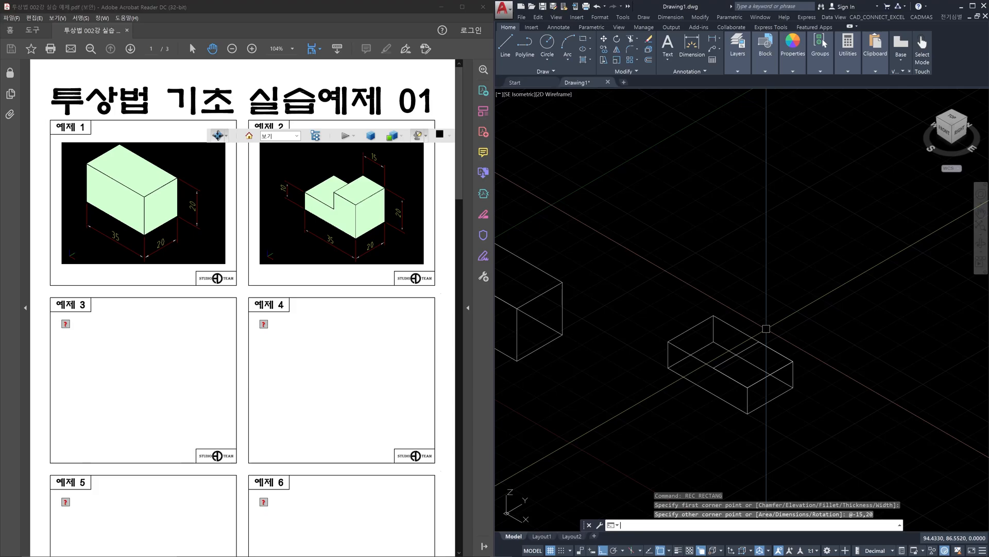
Step: Extrude the 15 by 20 rectangle to a height of 10 as the raised part of Example 2
scroll(766, 328, "up", 4)
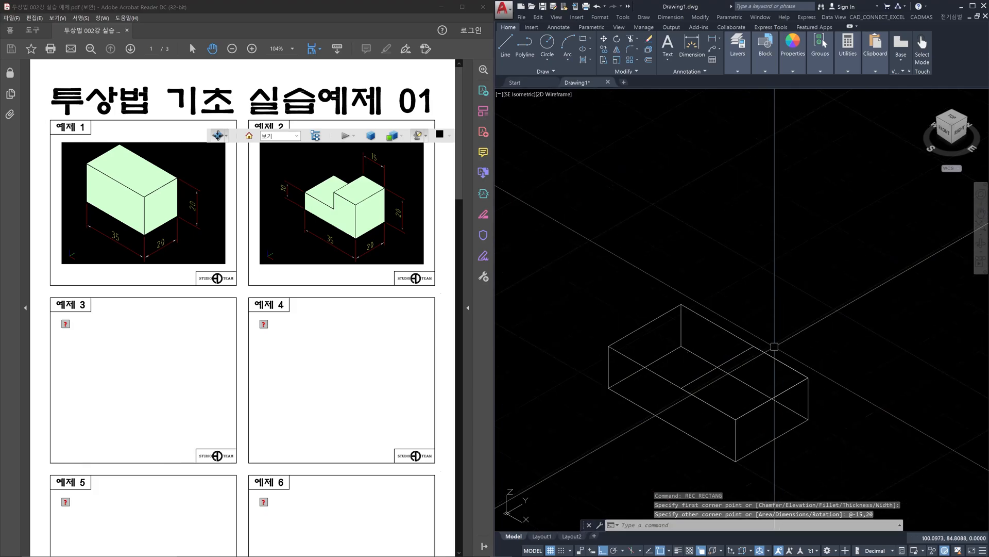
middle_click_drag(769, 371, 766, 343)
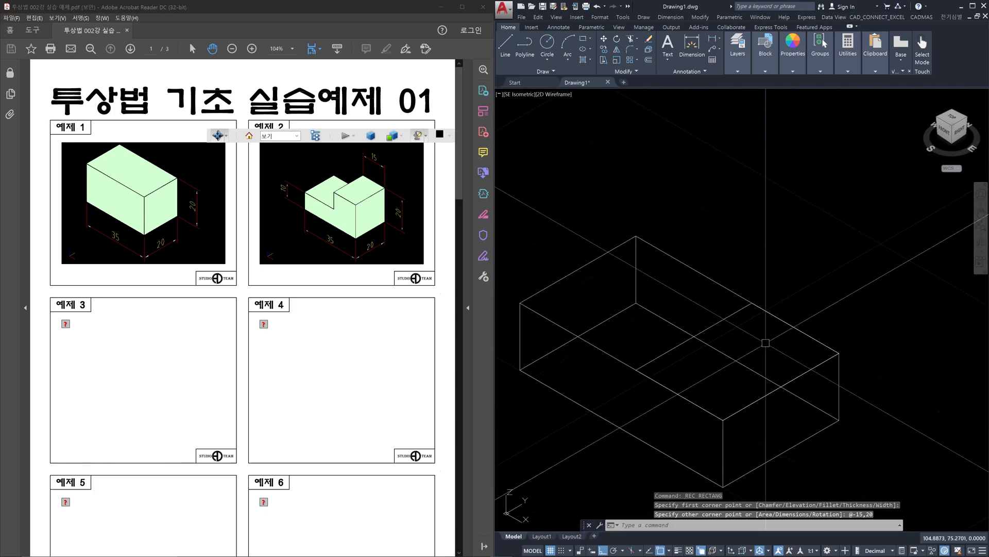
type("ext")
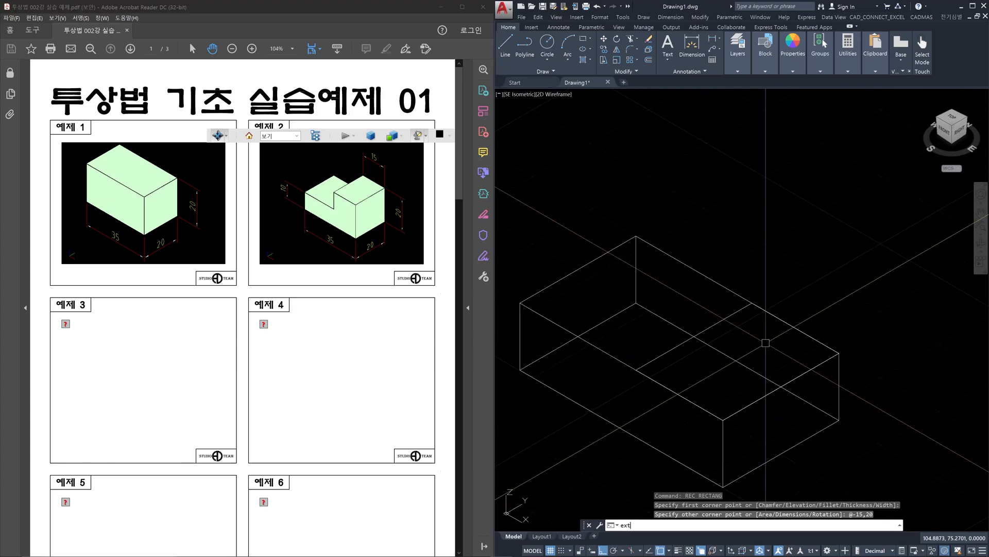
key("Return")
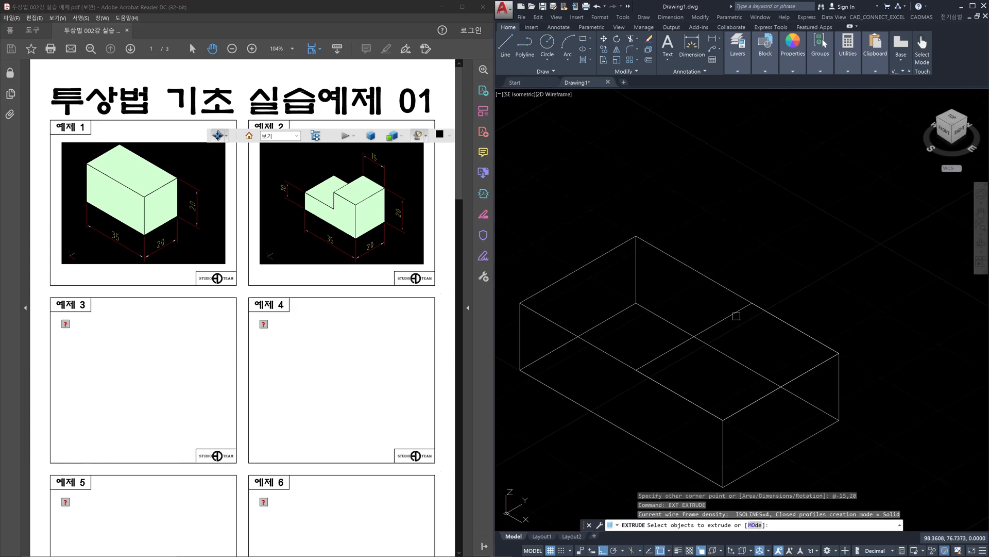
left_click(730, 315)
key("Return")
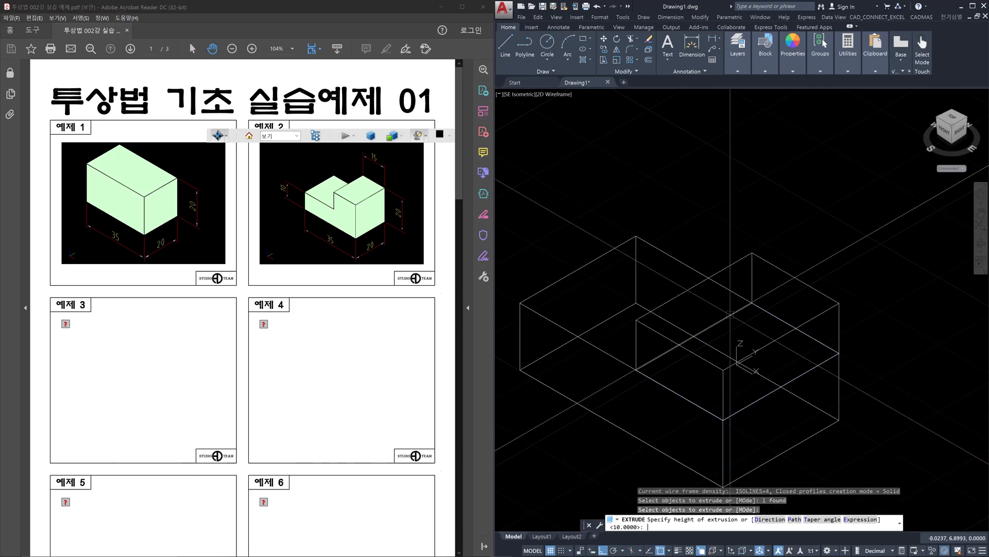
type("10")
key("Return")
key("F8")
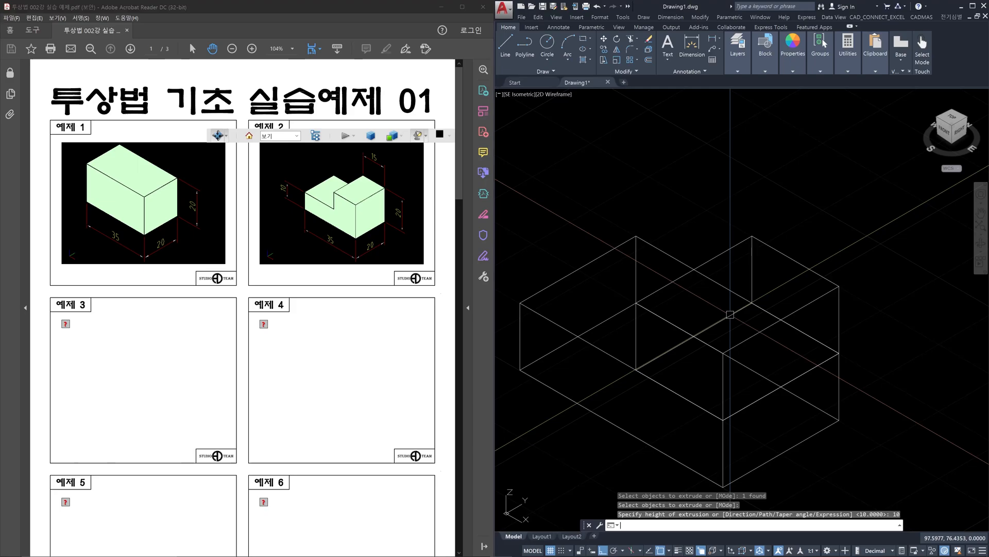
Step: Delete the 15 by 20 upper block from the lower Example 2 block
scroll(726, 281, "down", 2)
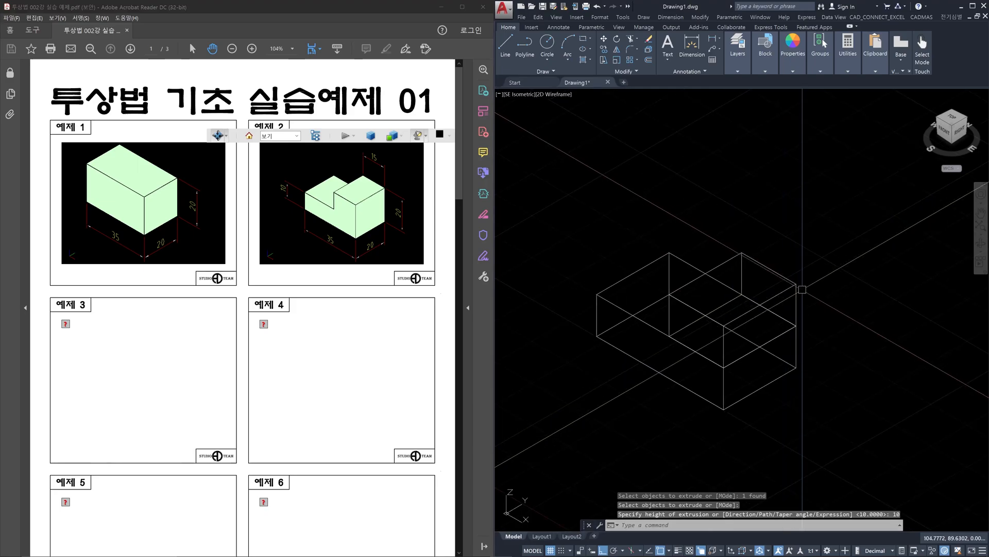
left_click(800, 282)
left_click(788, 275)
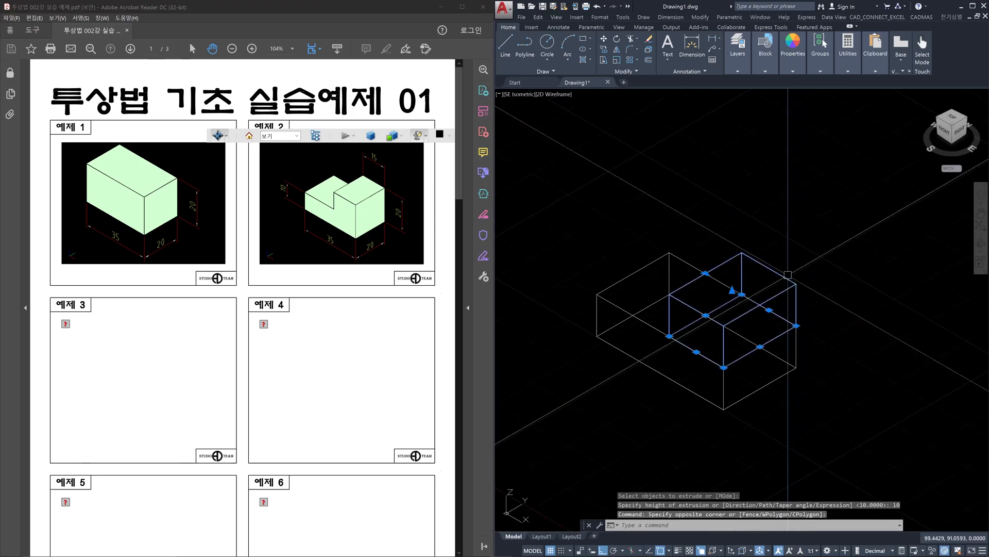
key("Delete")
Step: Draw a 15 by 20 rectangle in the empty space beside the lower Example 2 block
middle_click_drag(788, 297, 639, 319)
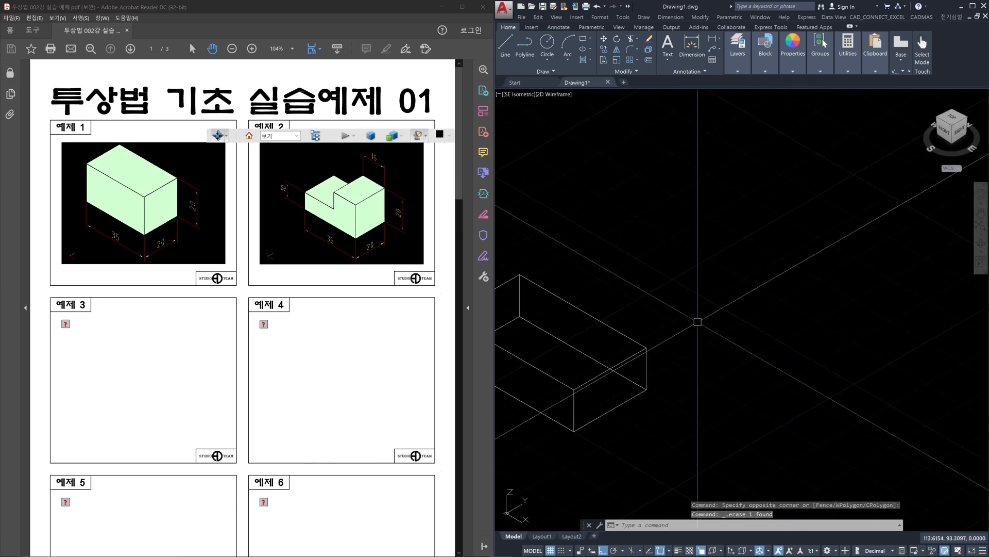
key("Escape")
key("Escape")
type("rec")
key("Return")
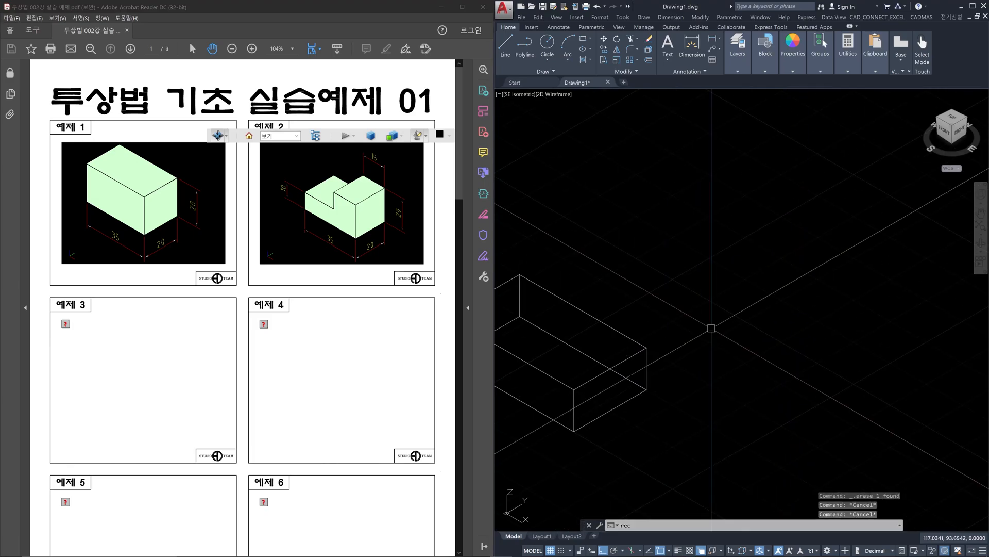
left_click(723, 292)
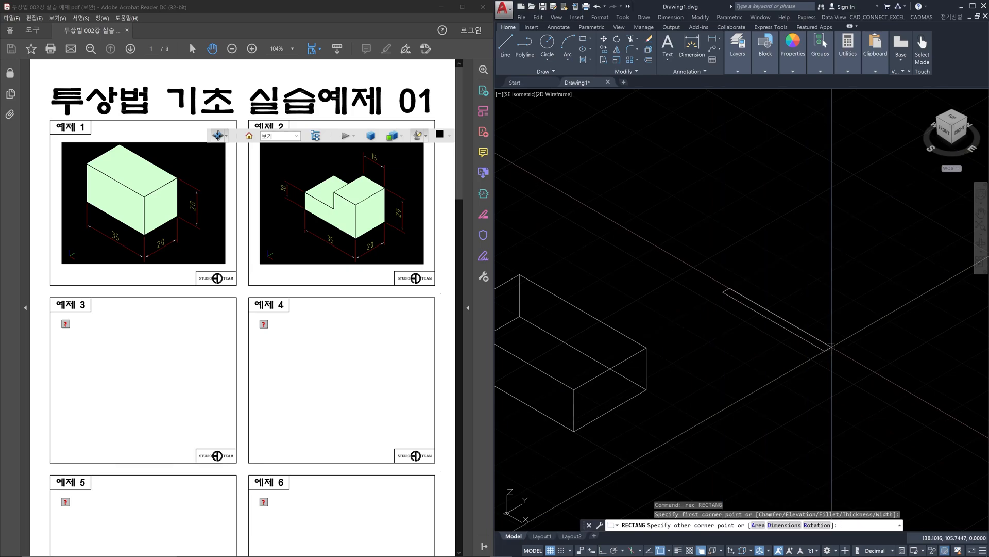
type("@15,20")
key("Return")
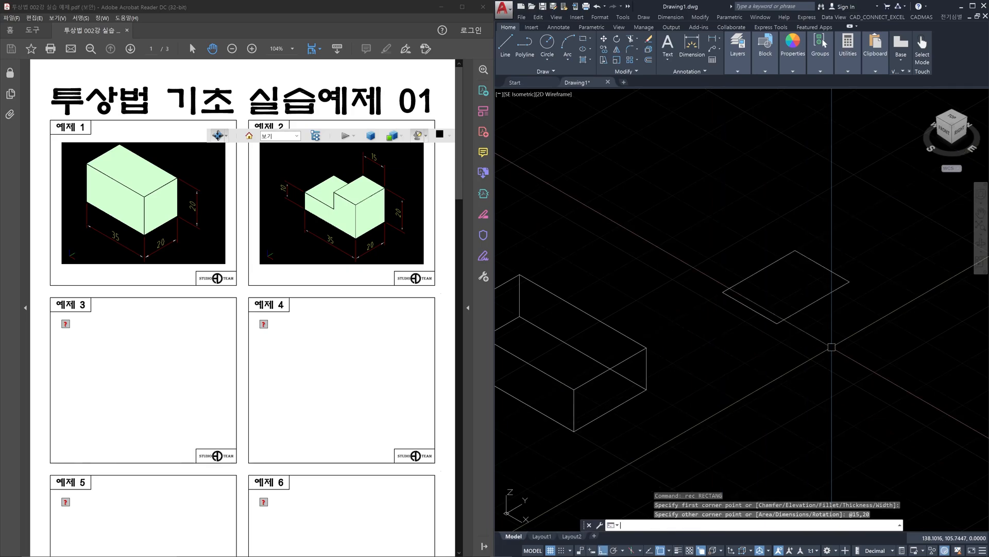
Step: Extrude the separate 15 by 20 rectangle to a height of 10
type("ext")
key("Return")
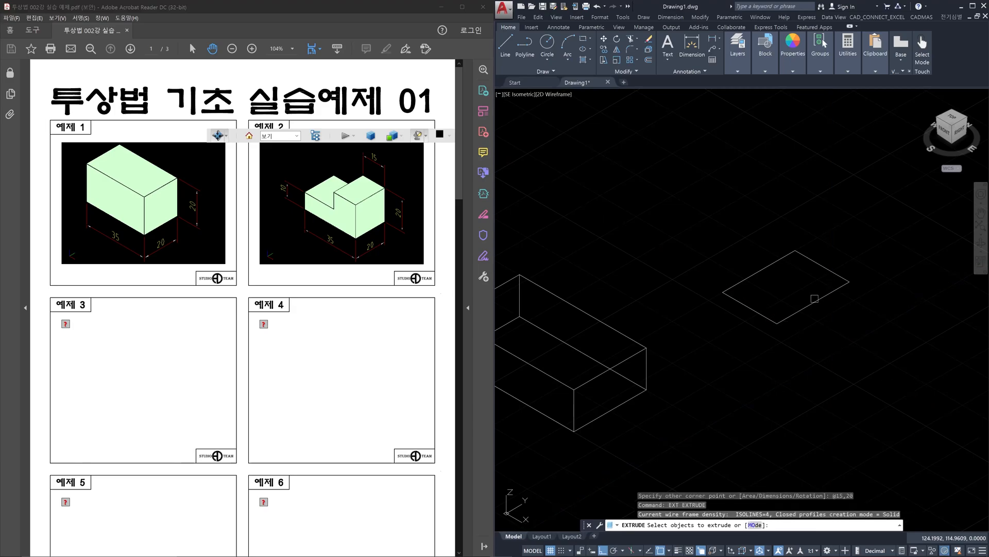
left_click(814, 302)
key("Return")
type("10")
key("Return")
key("Escape")
Step: Try to move the separate 15 by 20 block toward the lower Example 2 block
type("m")
key("Return")
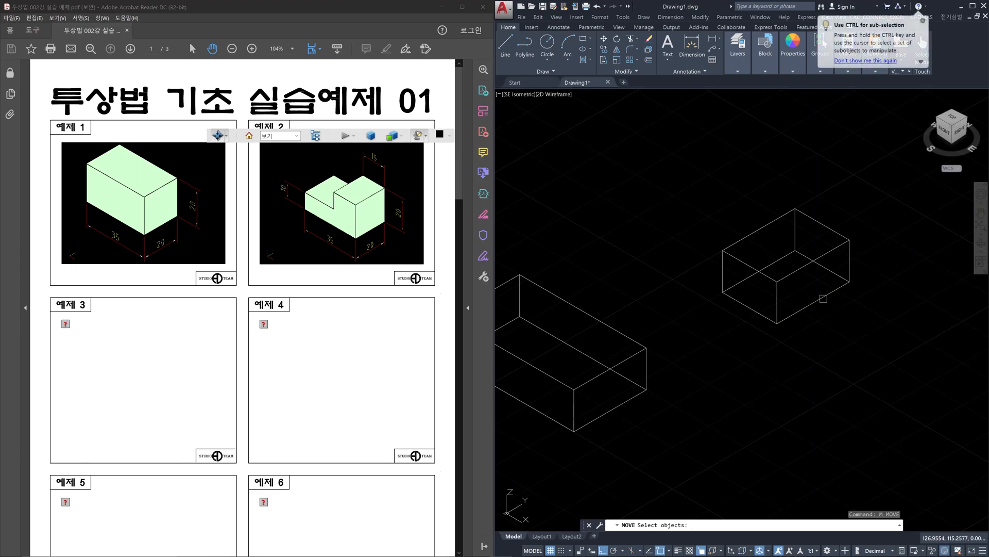
left_click(823, 298)
key("Return")
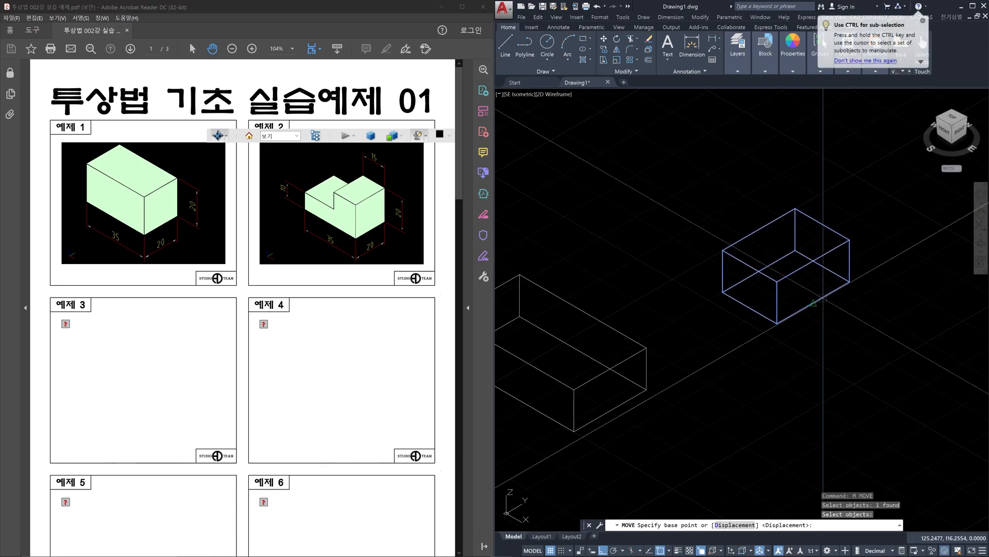
left_click(756, 338)
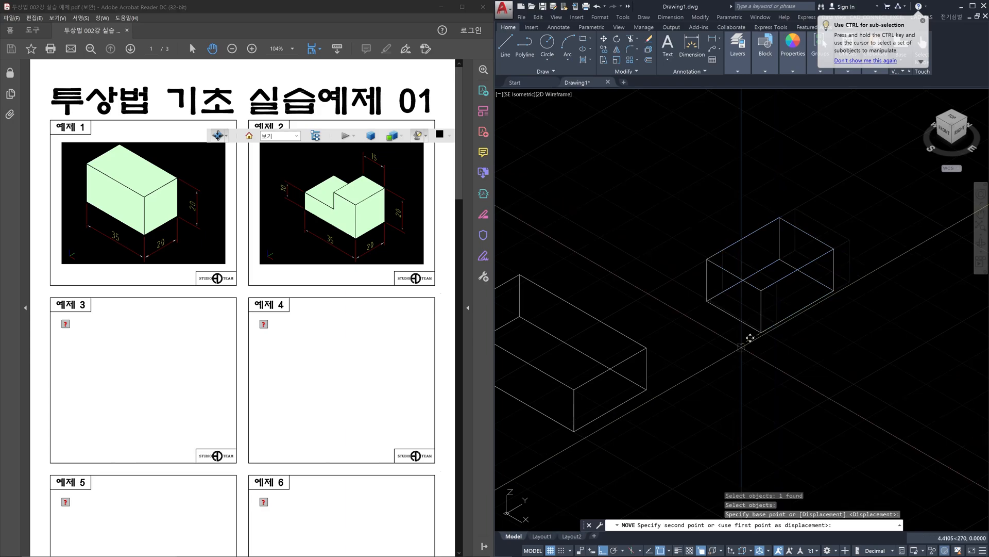
key("Escape")
Step: Combine the lower and upper blocks of Example 2 into one stepped solid with Union
middle_click_drag(711, 389, 881, 363)
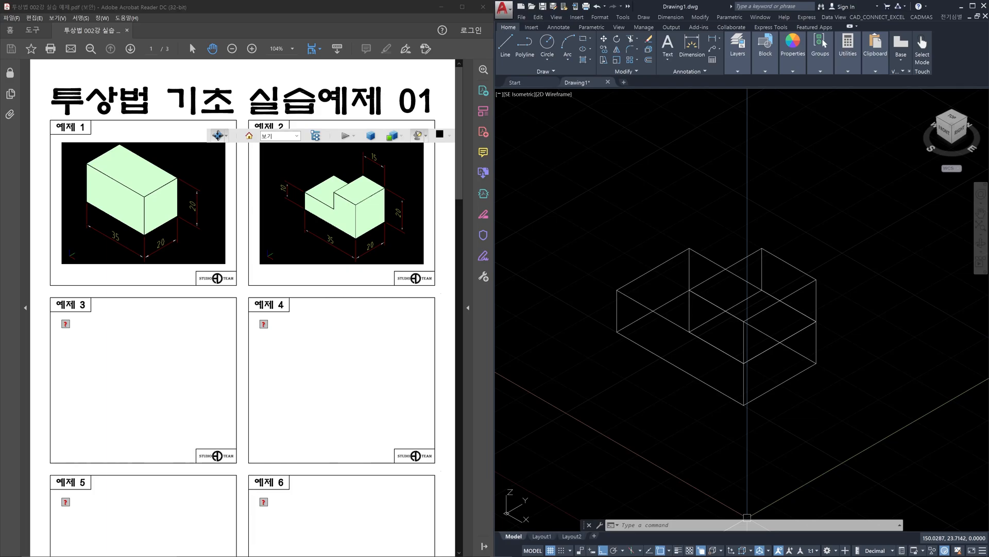
type("unio")
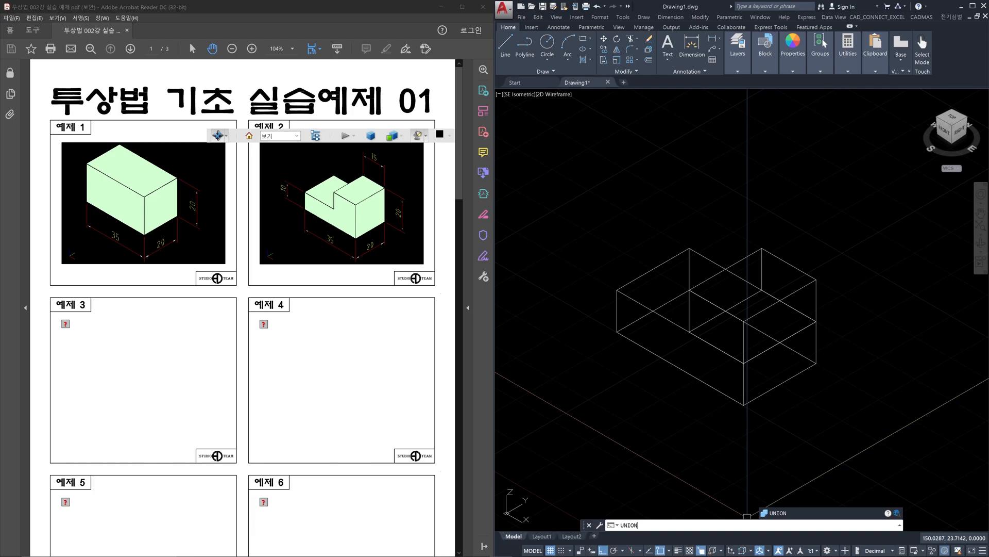
key("BackSpace")
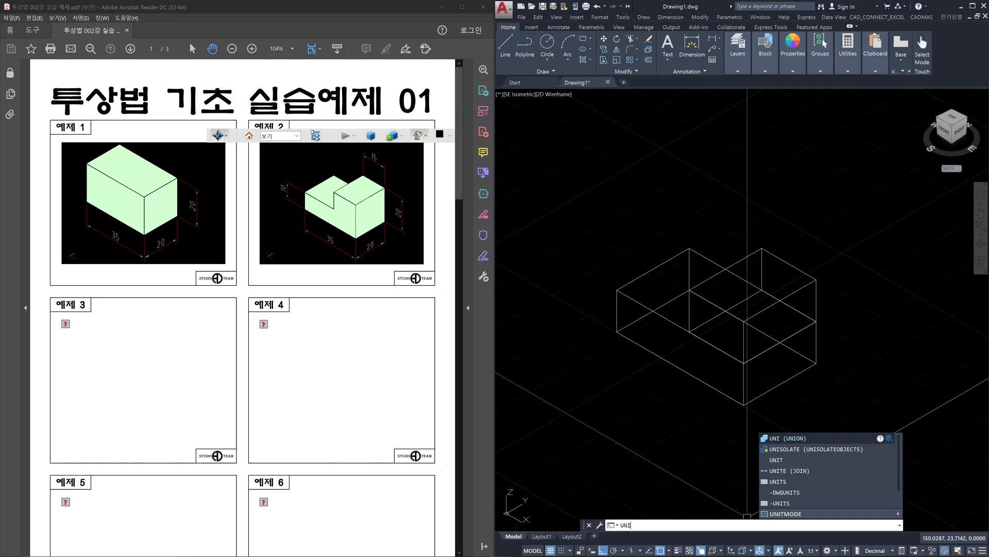
key("Return")
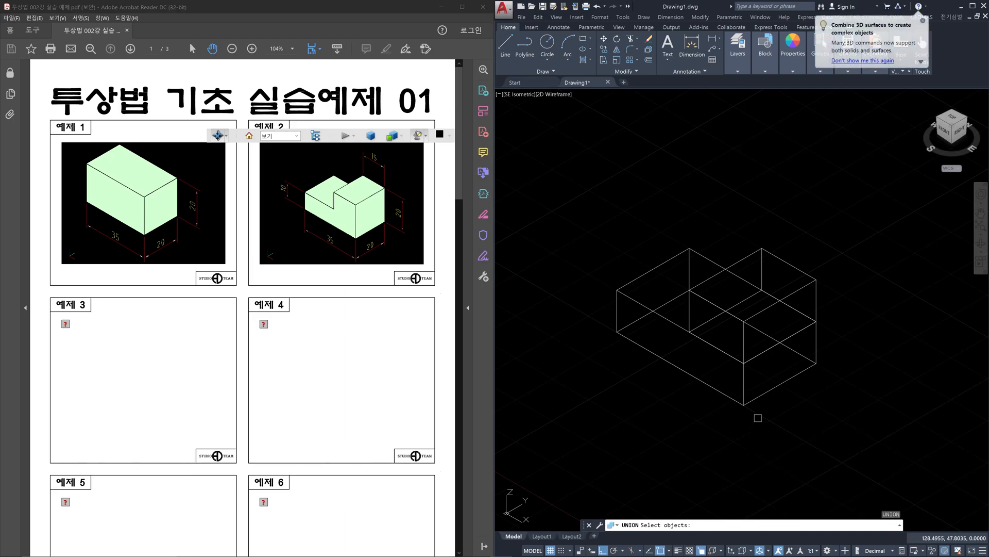
left_click(763, 393)
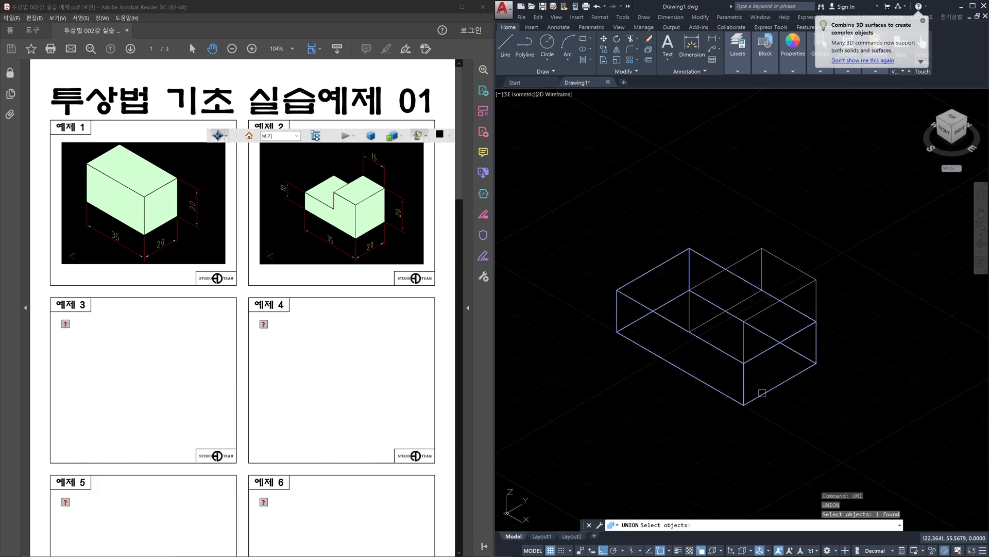
left_click(803, 289)
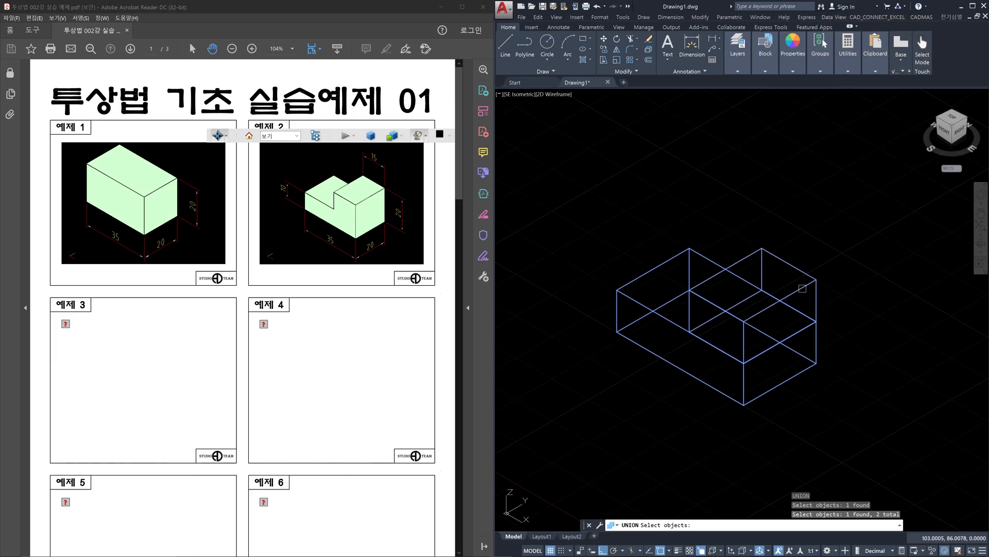
key("Return")
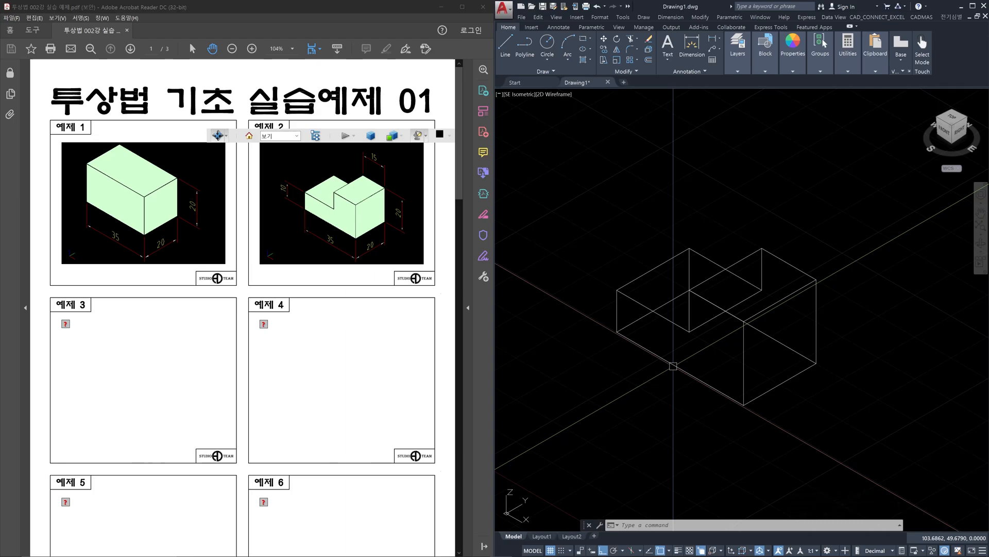
Step: Draw a 20 by 20 square on the top face of the Example 1 block, starting at its front-left corner
scroll(673, 366, "down", 4)
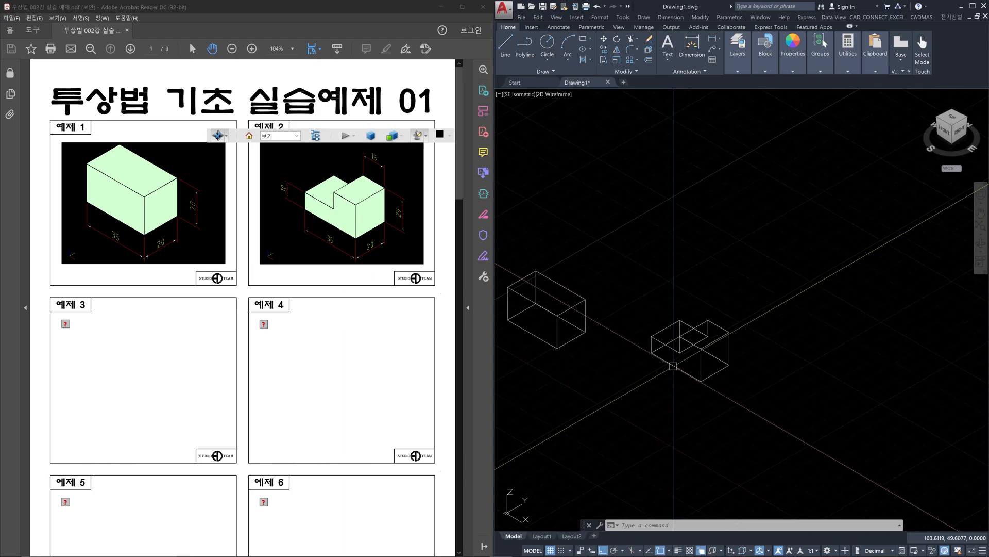
scroll(633, 389, "up", 2)
middle_click_drag(647, 390, 715, 407)
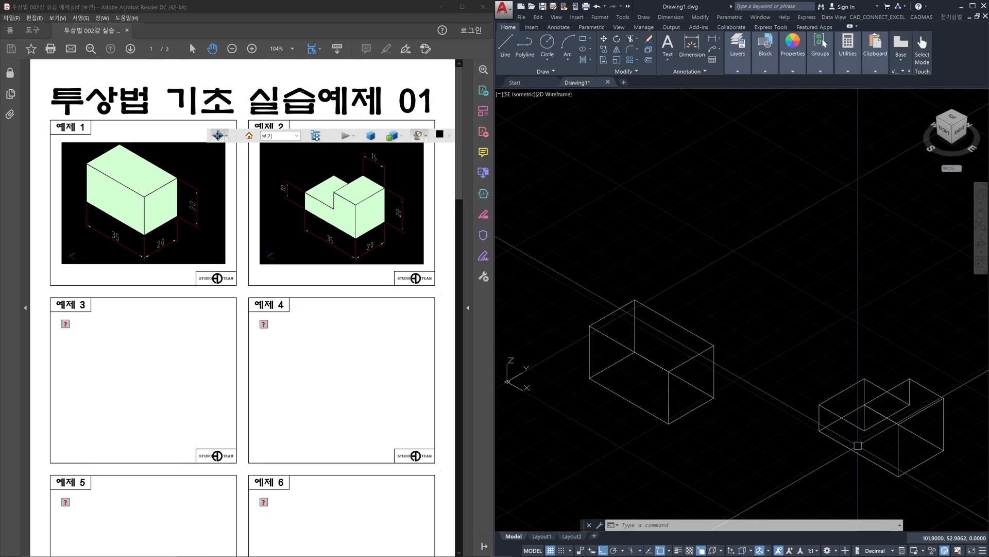
middle_click_drag(722, 440, 789, 434)
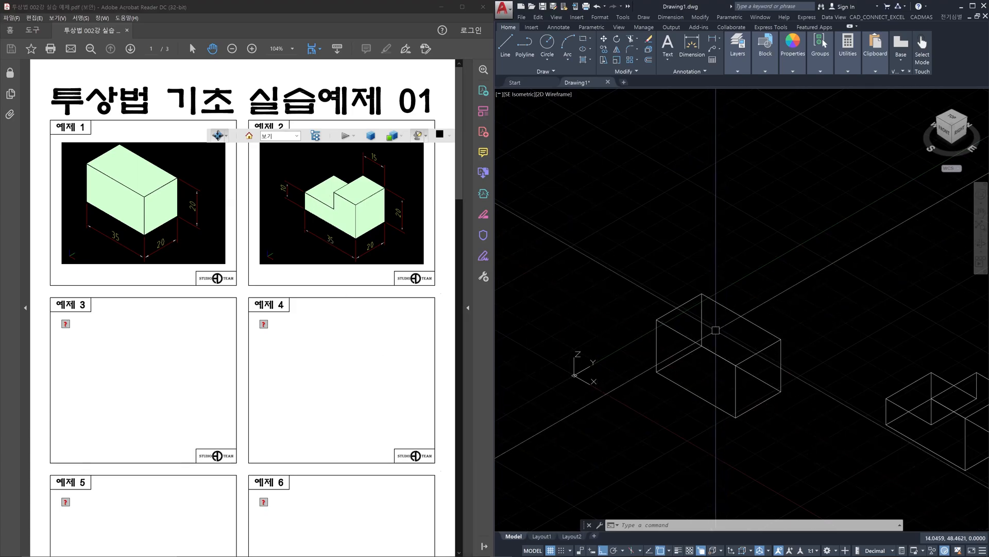
type("RECTANG")
key("Return")
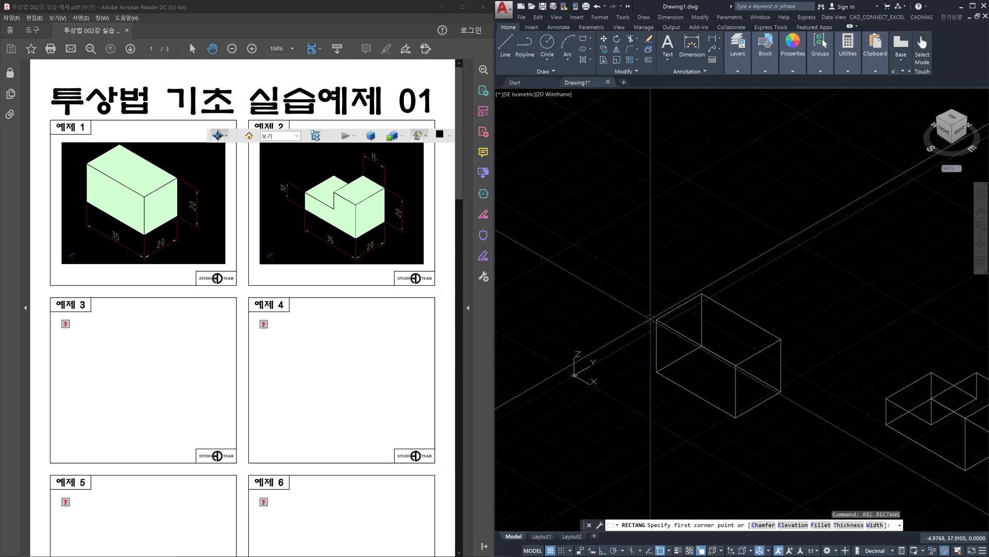
left_click(657, 320)
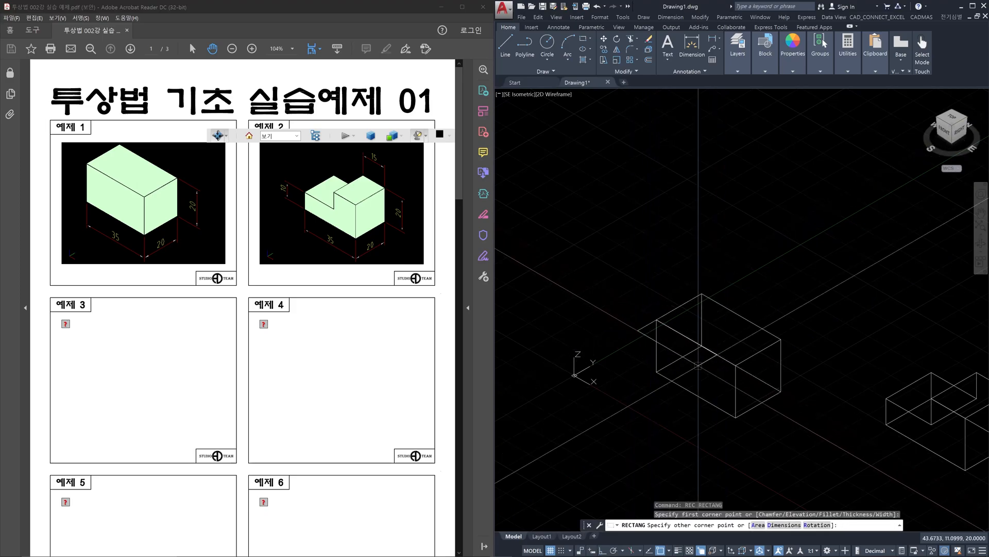
type("@20,20")
key("Return")
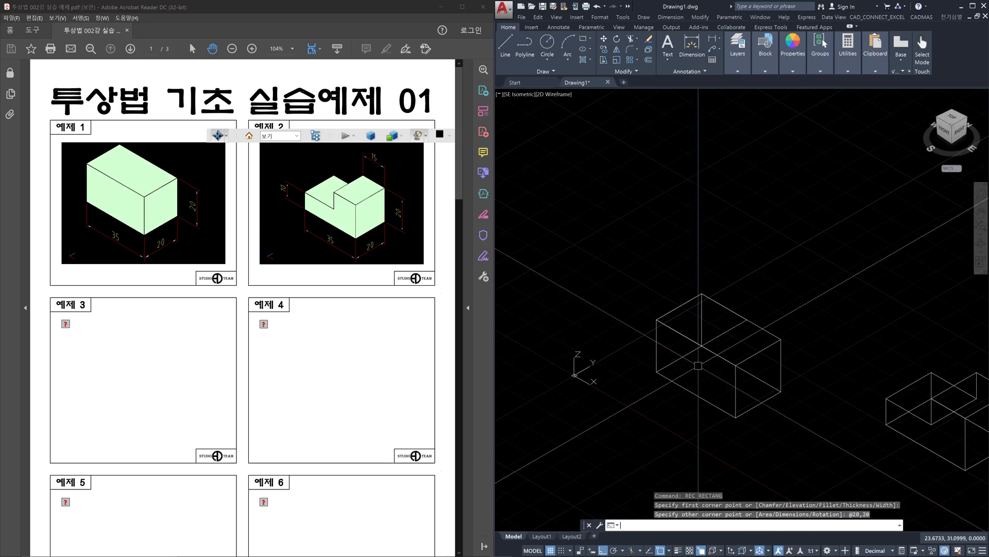
Step: Extrude the 20 by 20 square on the Example 1 block's top face by -10, down into the block
type("EXT")
key("Return")
left_click(723, 331)
key("Return")
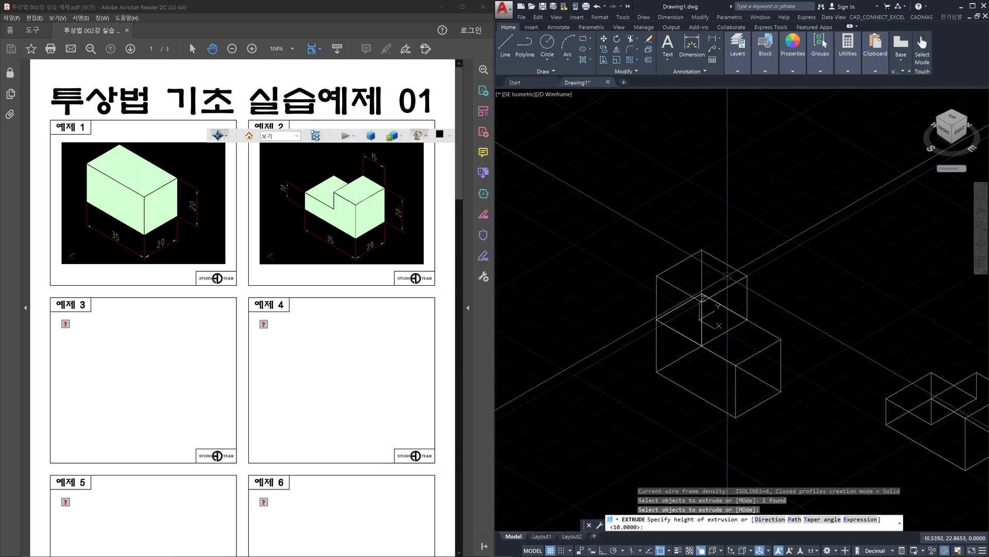
type("10")
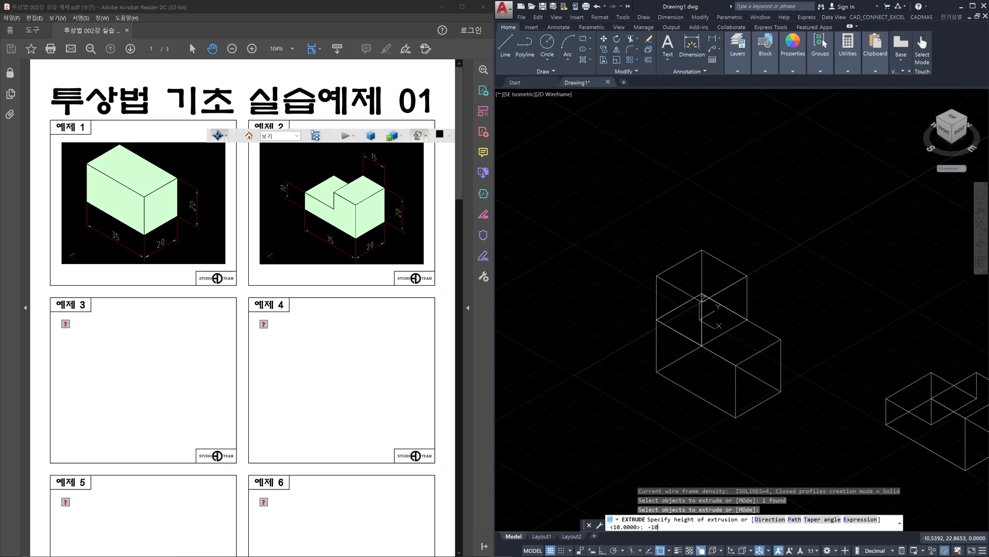
key("Return")
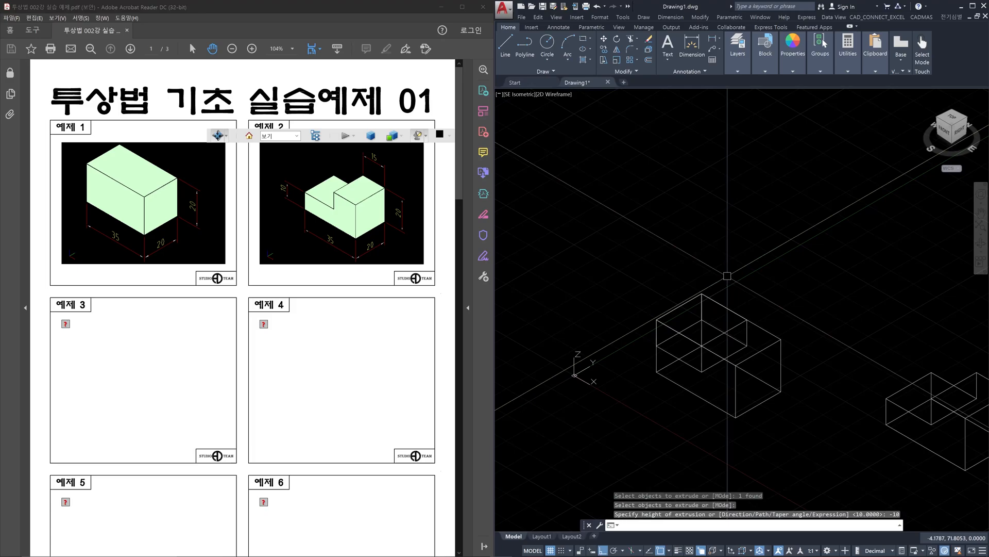
key("Escape")
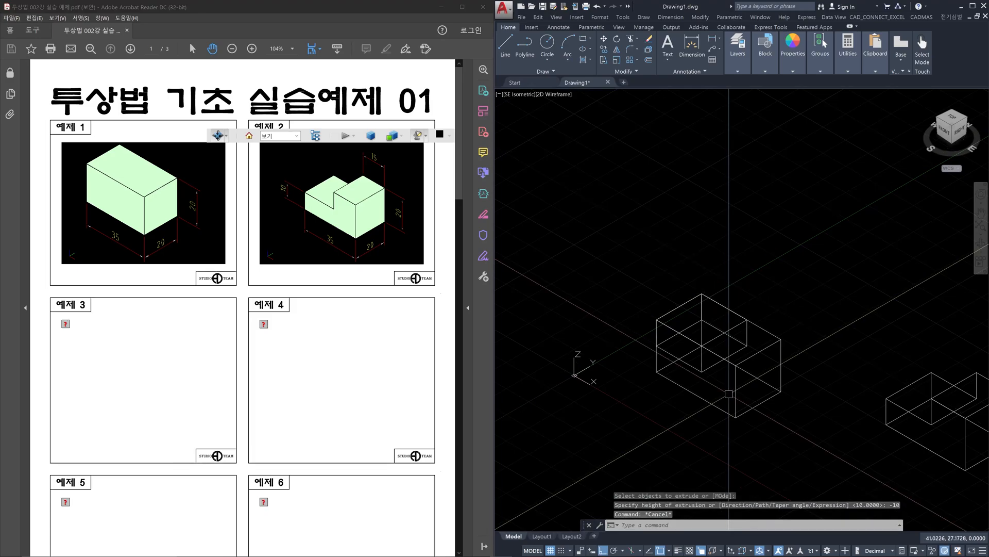
Step: Subtract the embedded 20 by 20 by 10 block from the large Example 1 block with Subtract
left_click(735, 397)
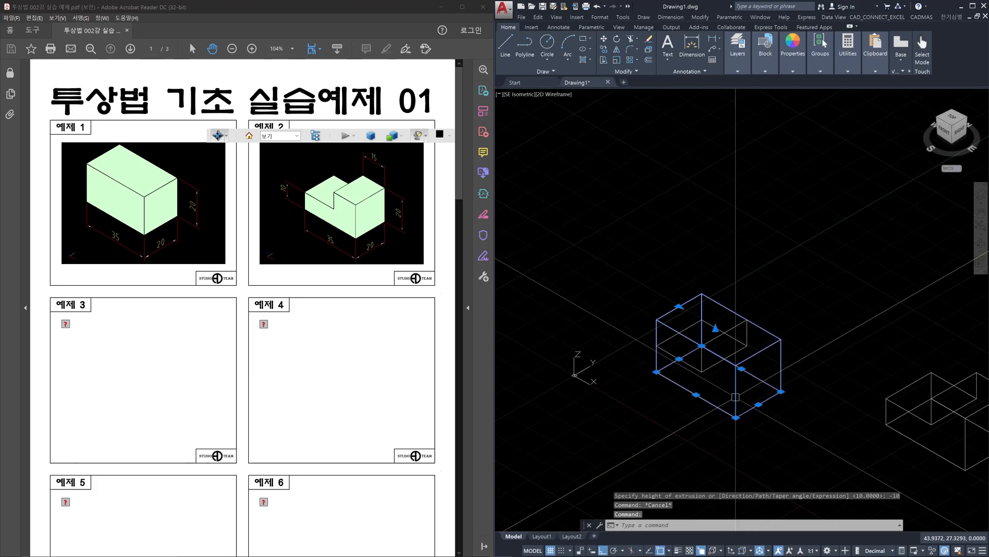
key("Escape")
left_click(702, 369)
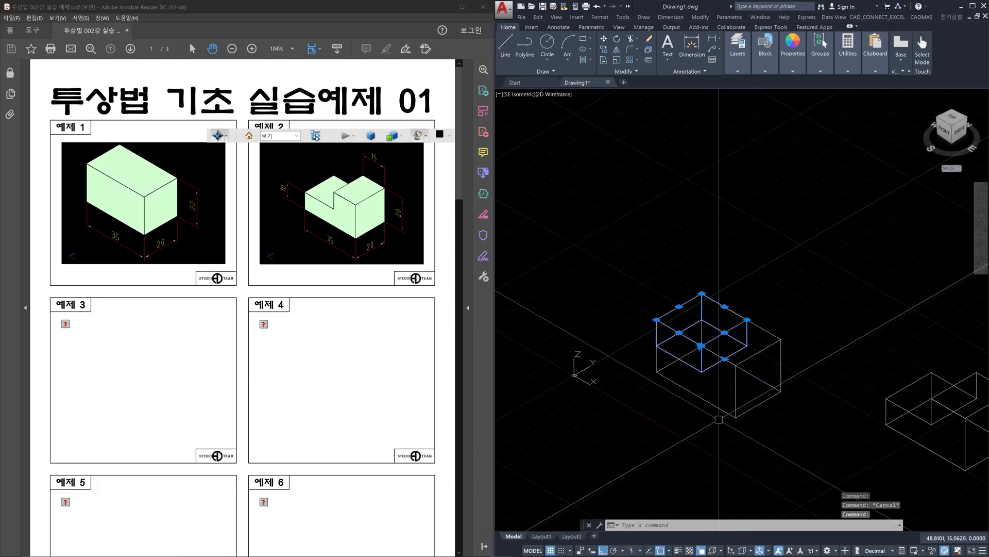
key("Escape")
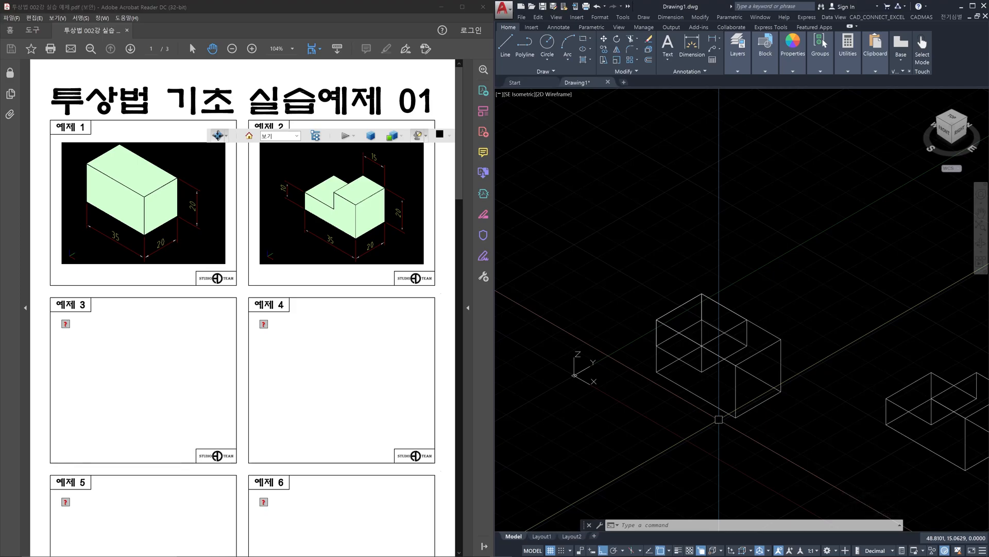
type("su")
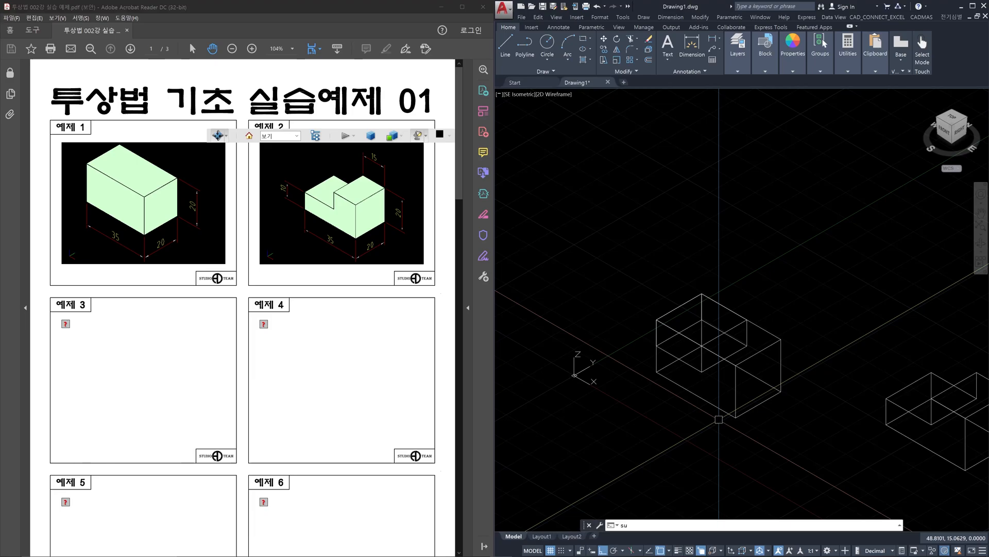
type("btract")
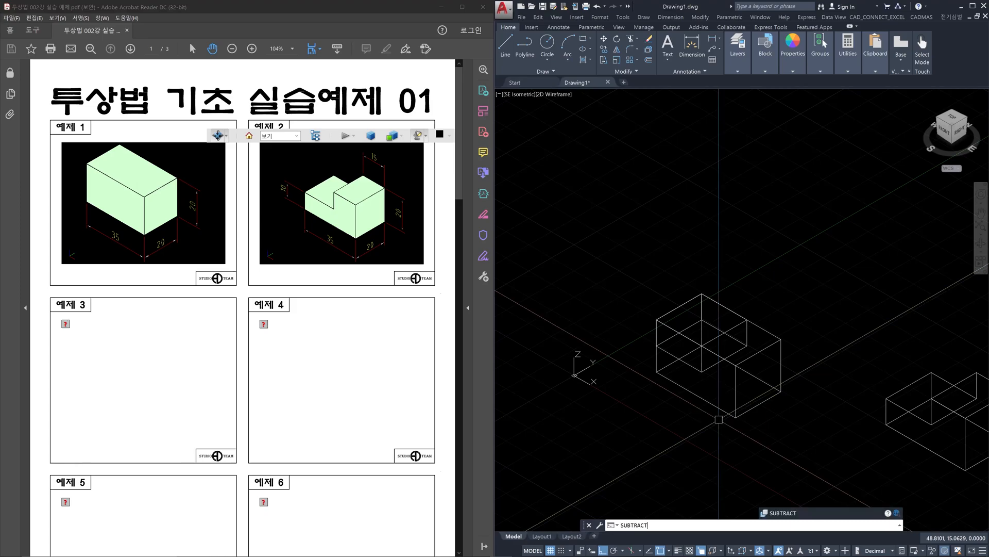
key("BackSpace")
key("BackSpace")
key("BackSpace")
key("BackSpace")
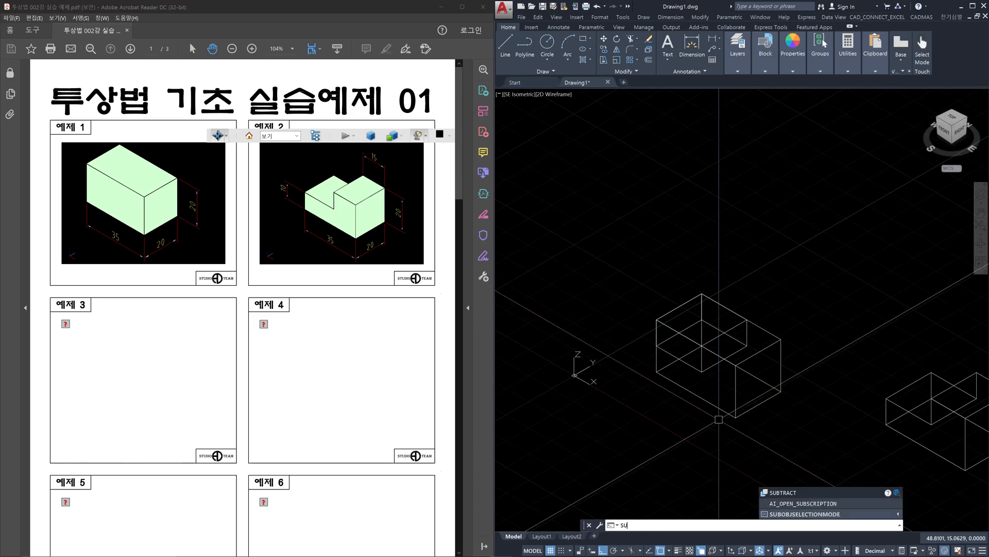
key("Return")
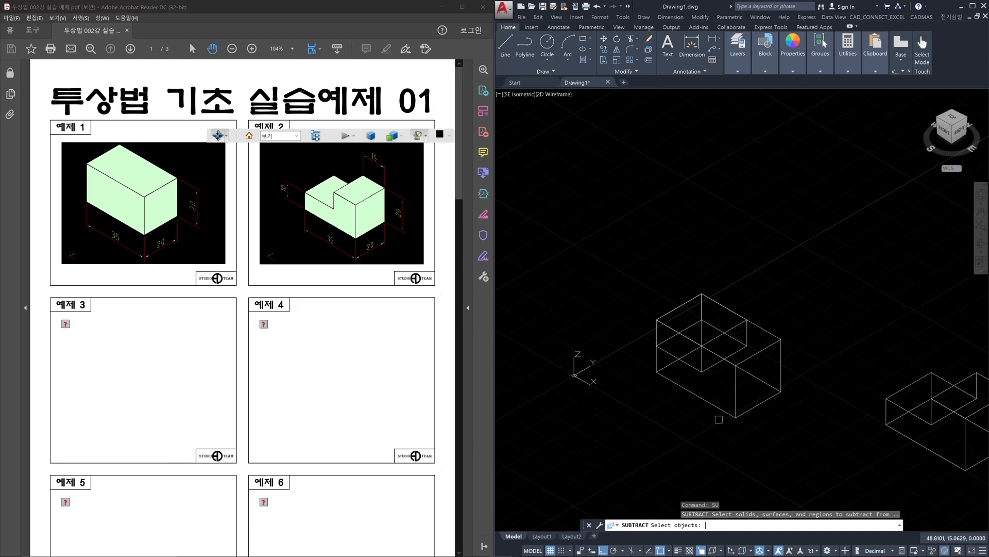
left_click(766, 402)
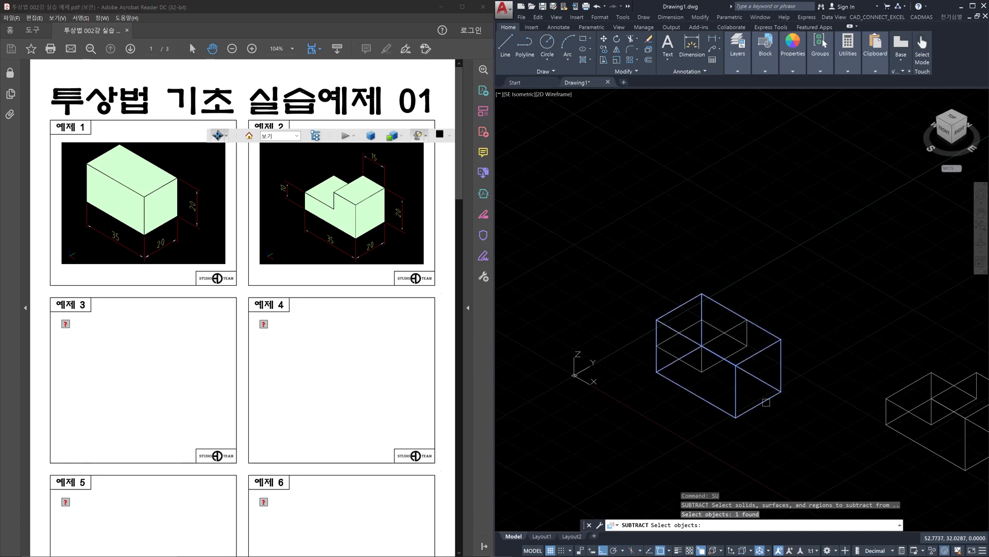
key("Return")
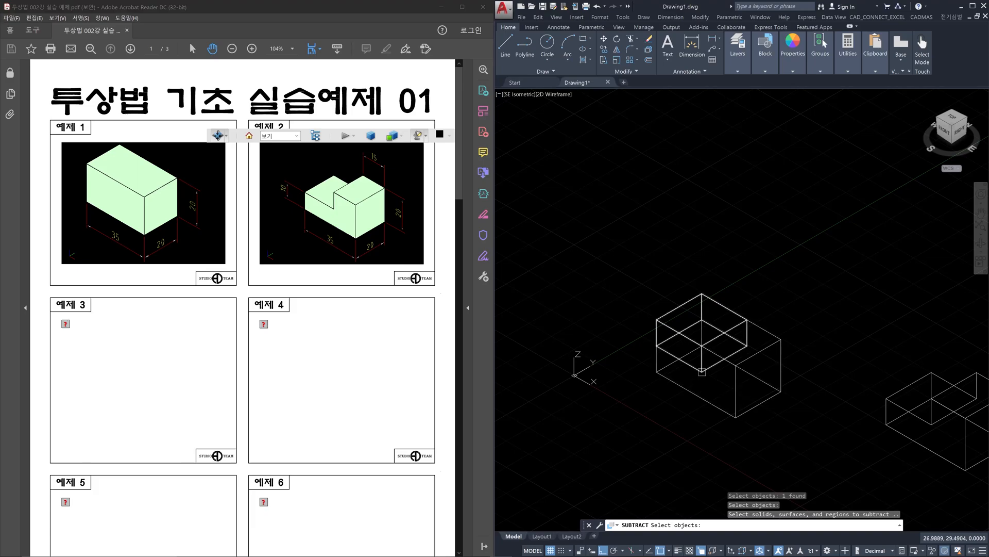
left_click(702, 371)
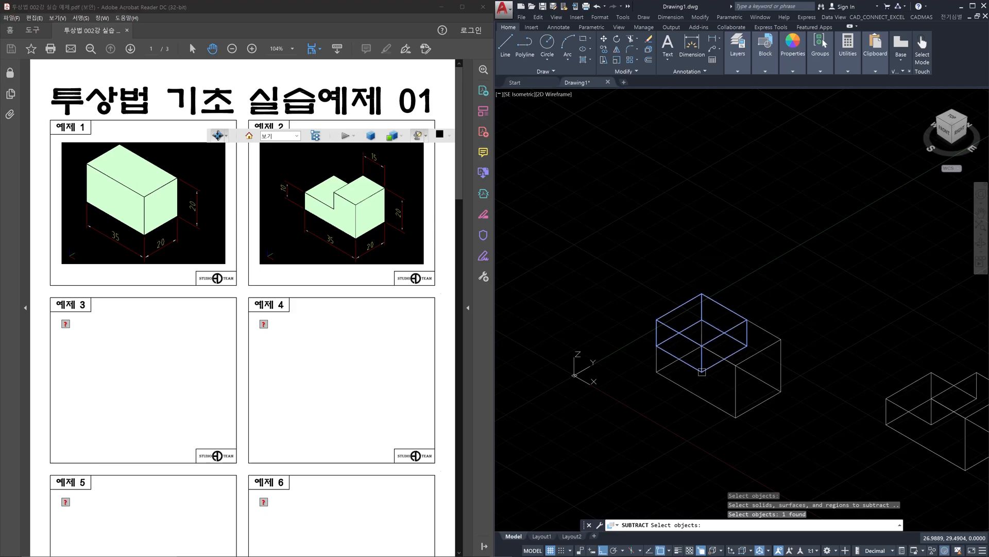
key("Return")
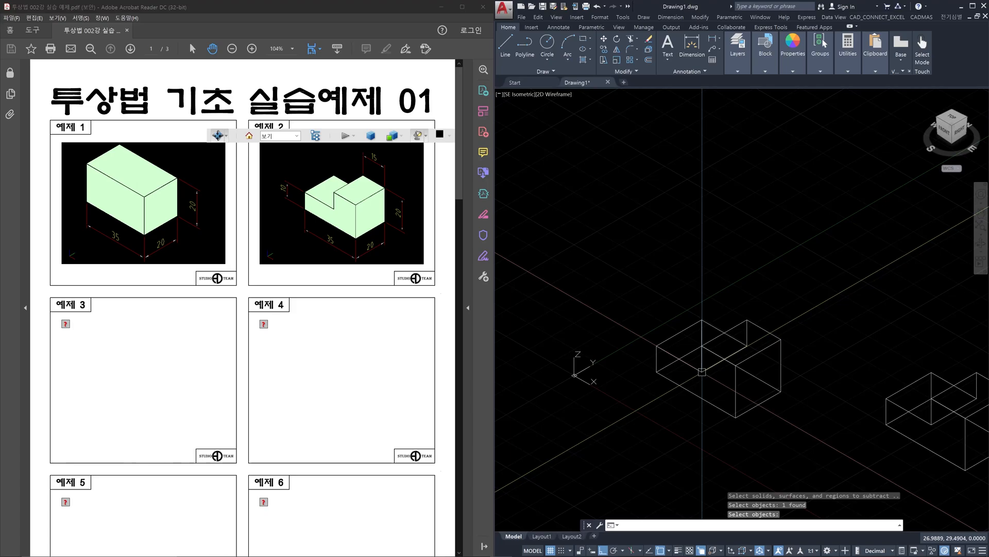
Step: Draw a 35 by 20 rectangle in the empty space beyond the two stepped solids
middle_click_drag(817, 394, 756, 353)
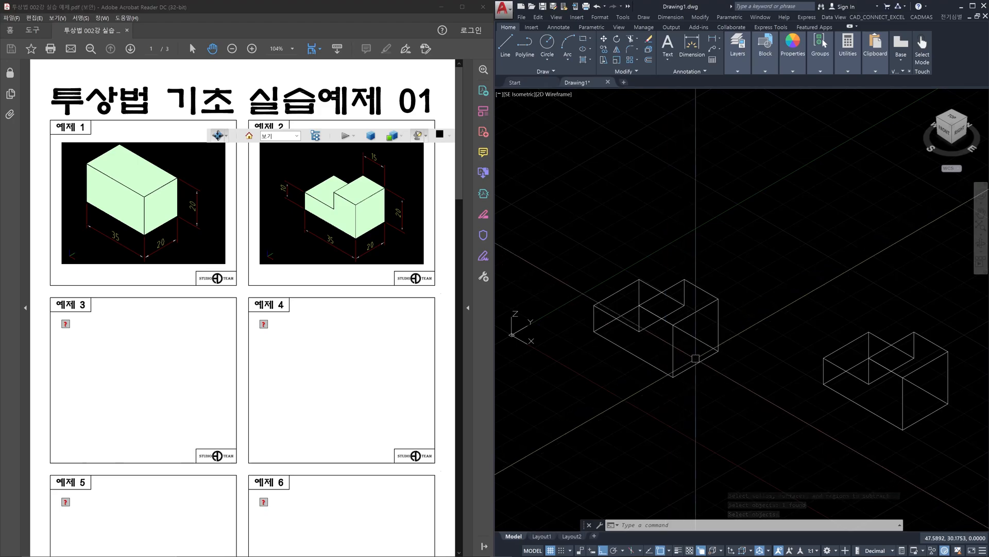
scroll(526, 384, "down", 5)
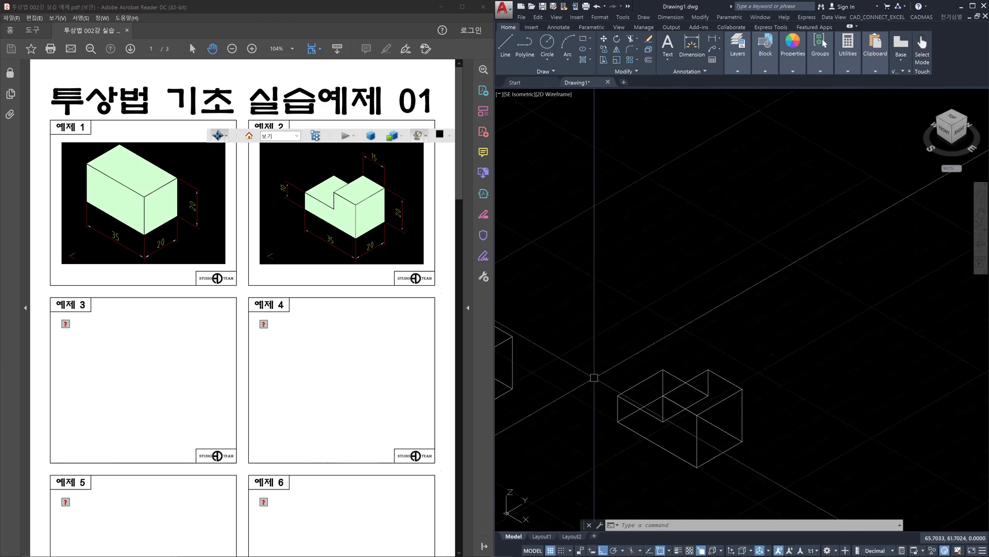
type("rec")
key("Return")
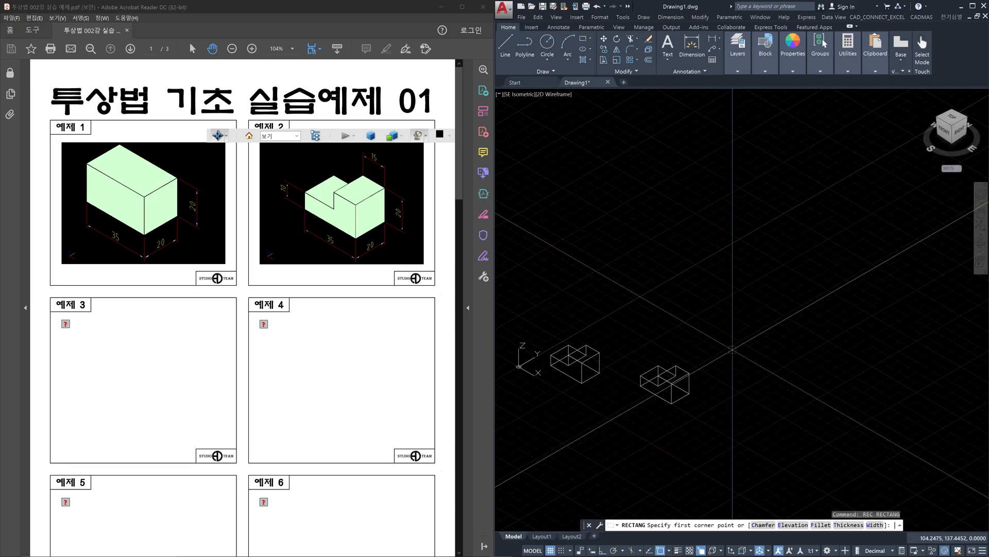
left_click(732, 349)
type("@")
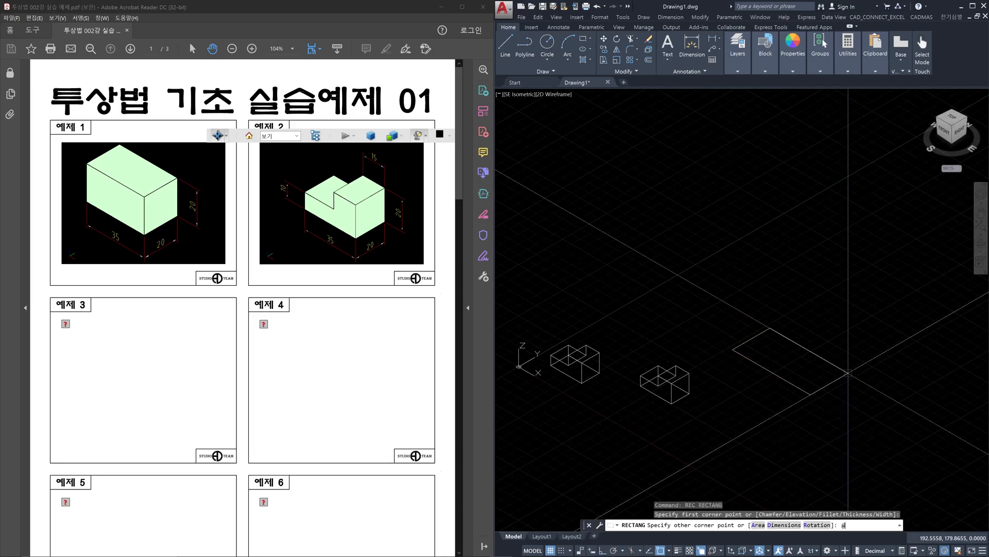
type("35,20")
key("Return")
key("Escape")
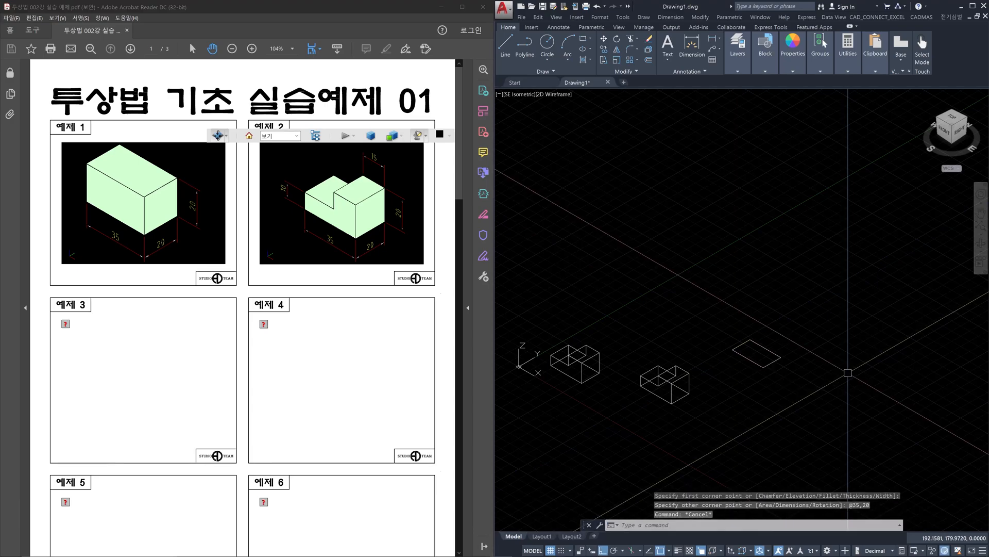
Step: Start a line profile at the new rectangle's front corner, going 20 up and 15 back in the negative X direction
type("l")
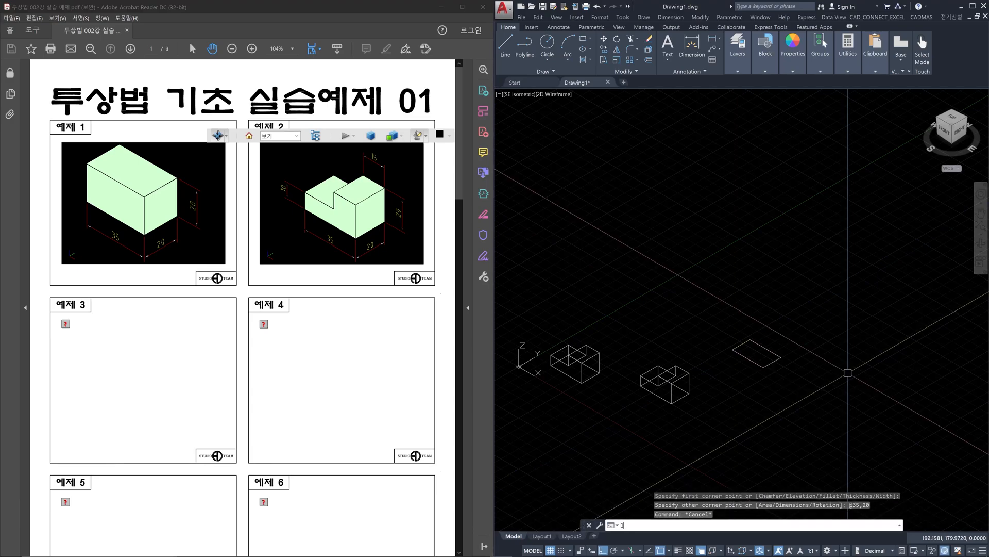
key("Return")
scroll(771, 374, "up", 8)
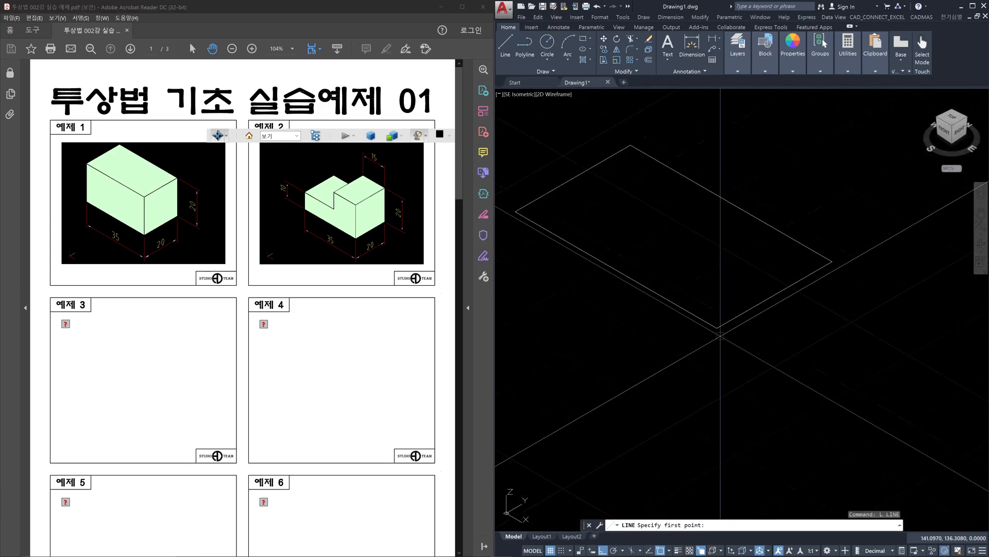
left_click(716, 328)
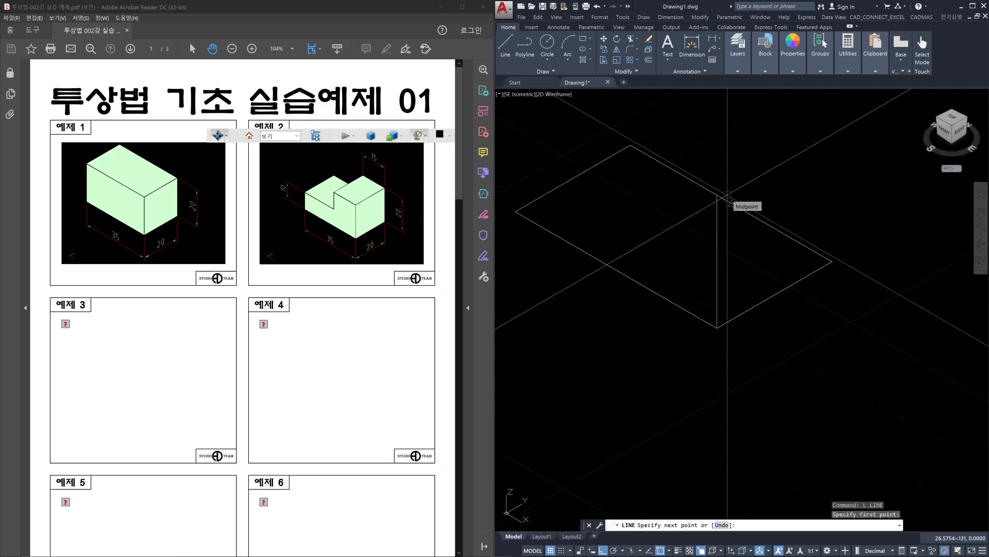
type("20")
key("Return")
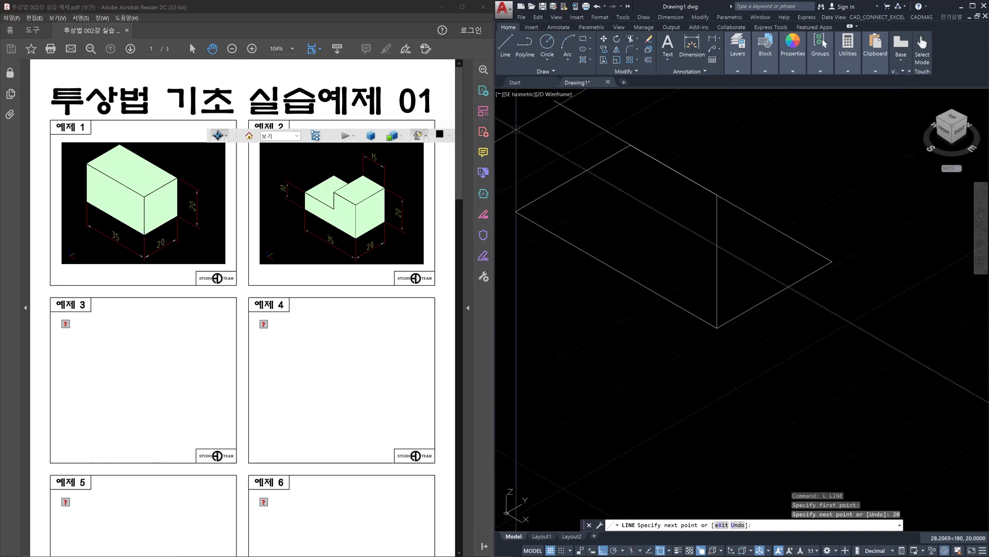
type("15")
key("Return")
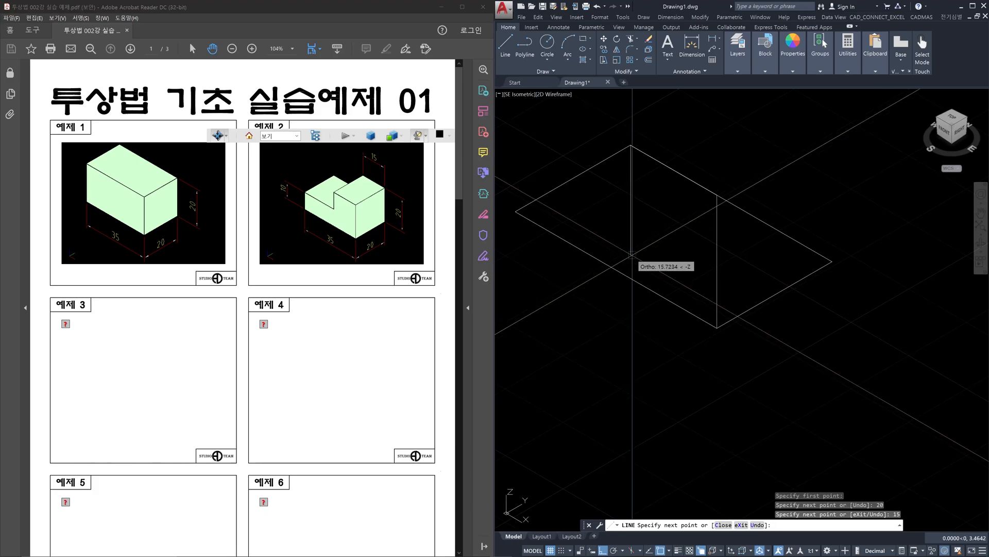
Step: Continue the profile 10 down, 20 in the negative X direction and 10 down, and close it to the starting point
type("10")
key("Return")
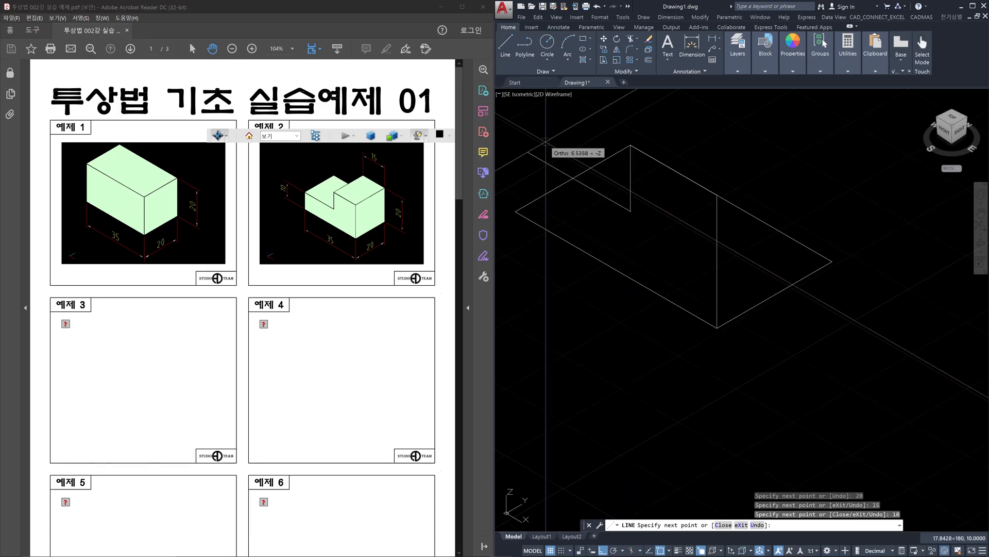
type("20")
key("Return")
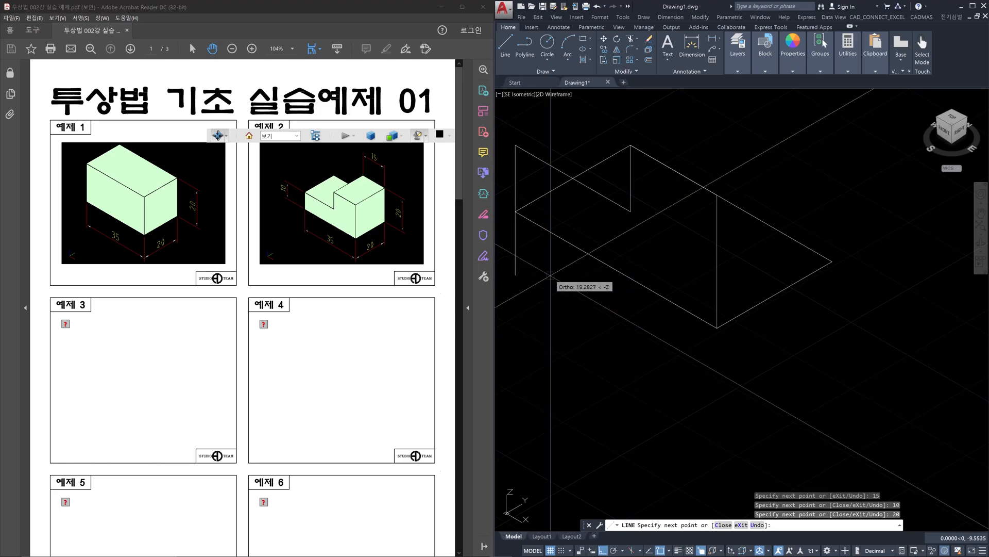
type("10")
key("Return")
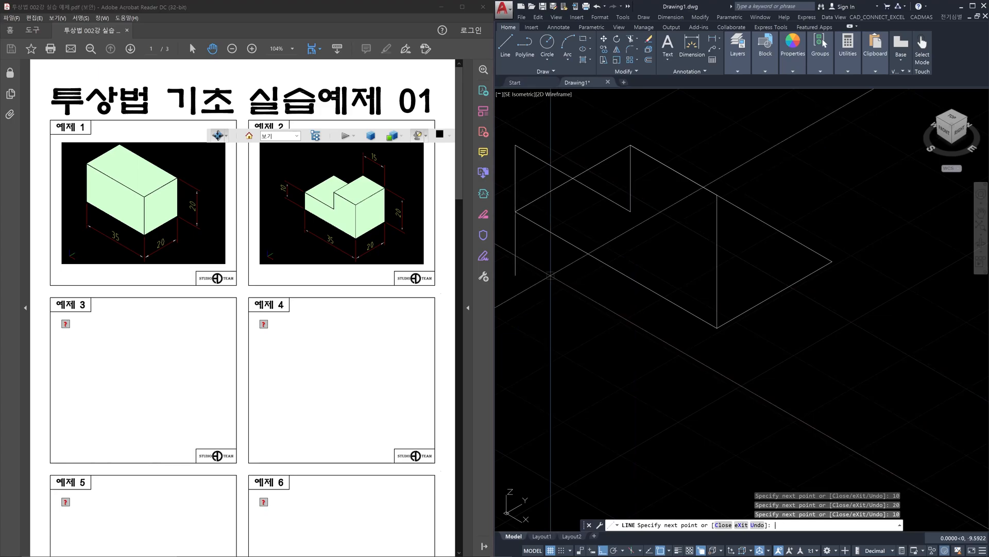
type("c")
key("Return")
Step: Convert the closed stepped line profile standing on the rectangle's front edge into a region
middle_click_drag(654, 333, 718, 374)
left_click(785, 311)
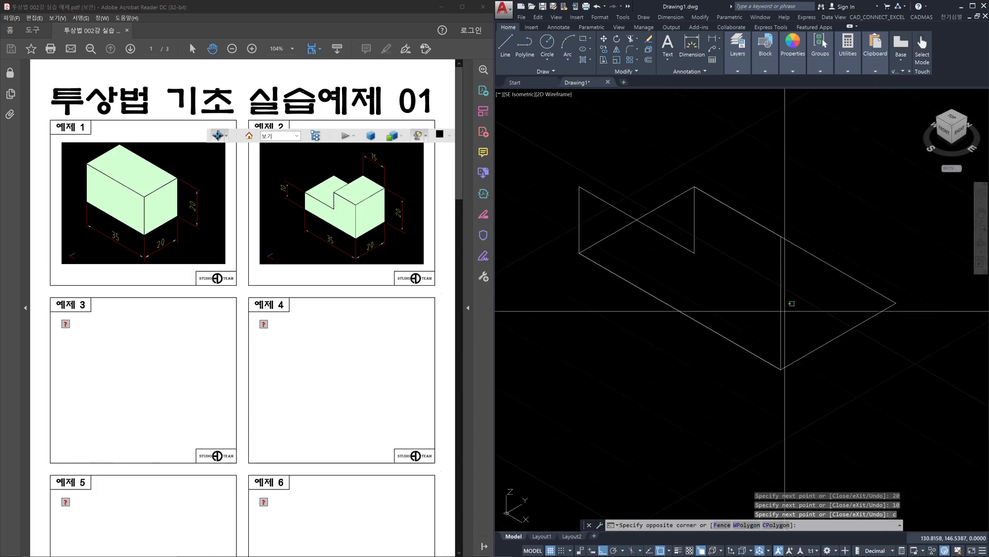
left_click(781, 313)
key("Escape")
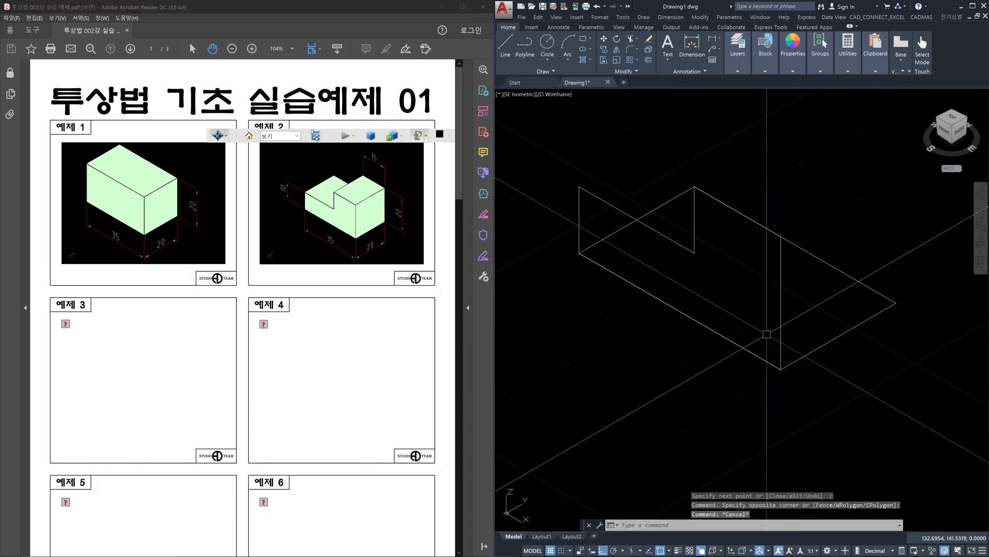
type("reg")
key("Return")
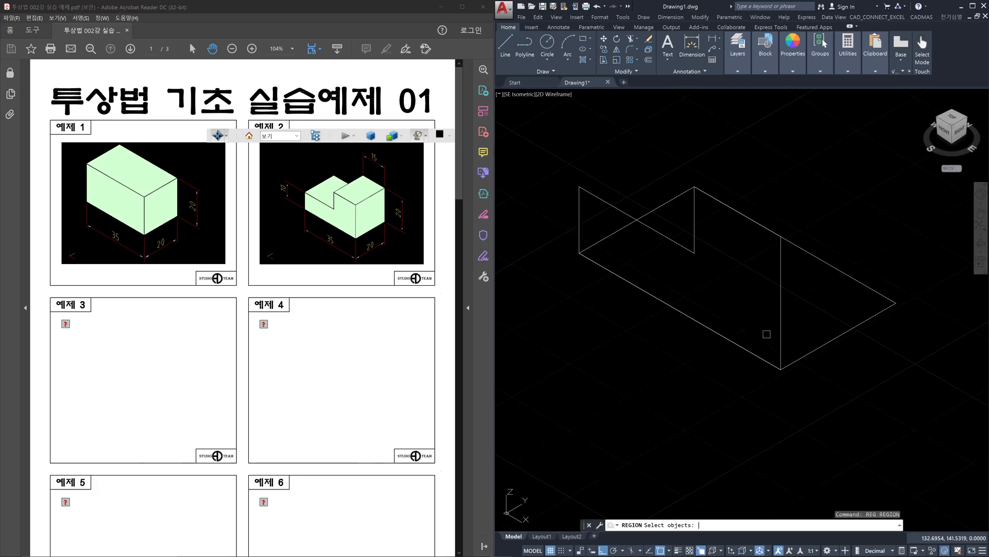
left_click(540, 144)
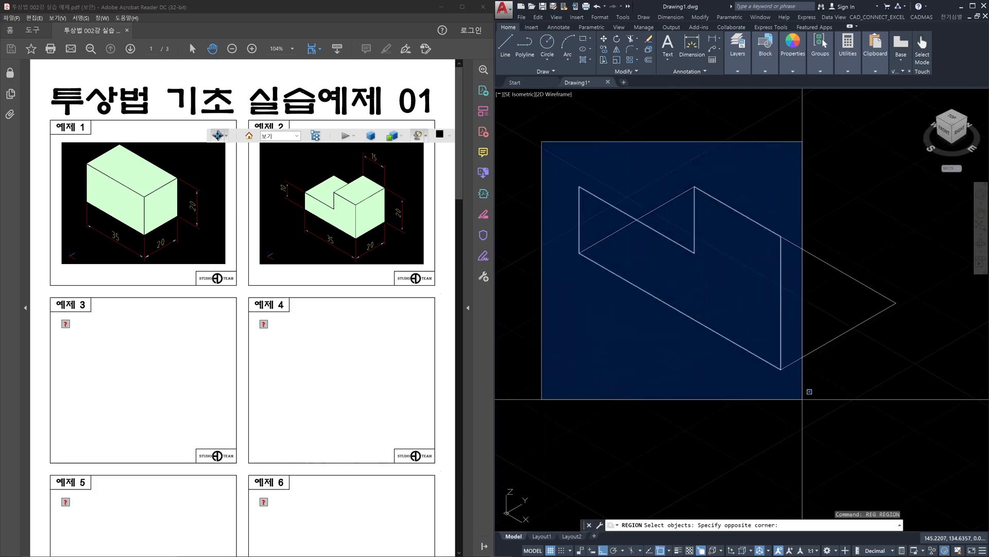
left_click(803, 399)
key("Return")
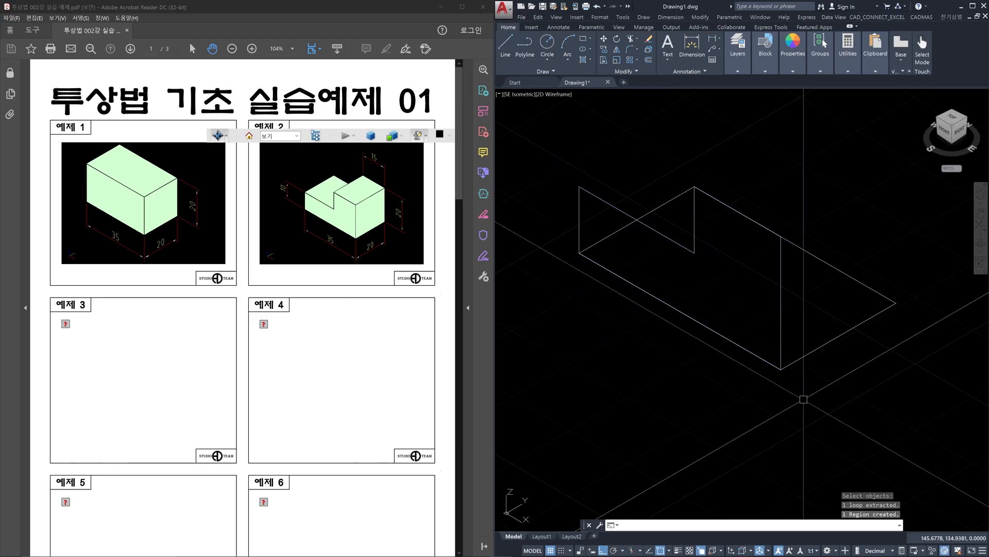
key("Escape")
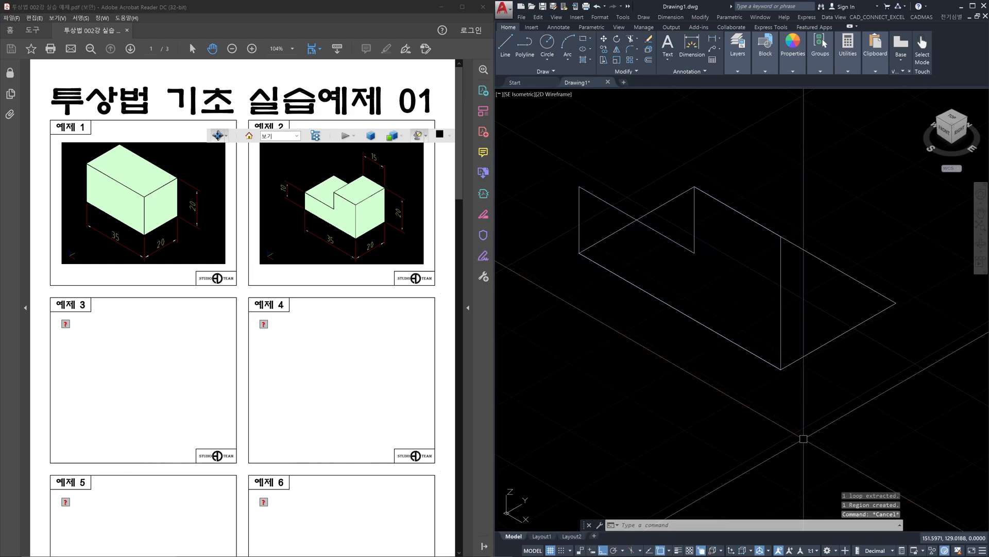
middle_click_drag(803, 439, 740, 408)
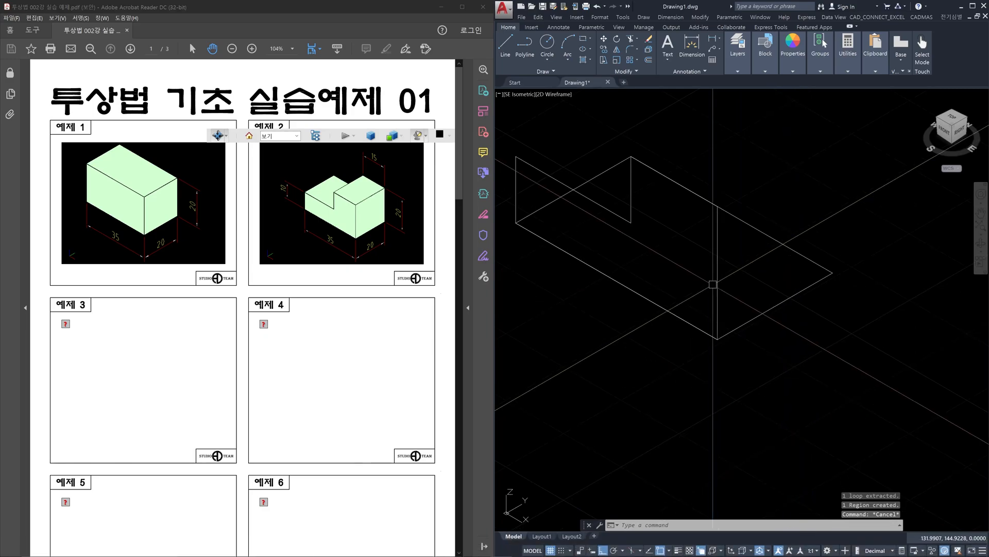
Step: Extrude the 35 by 20 base rectangle upward about 40, taller than the stepped region
left_click(717, 282)
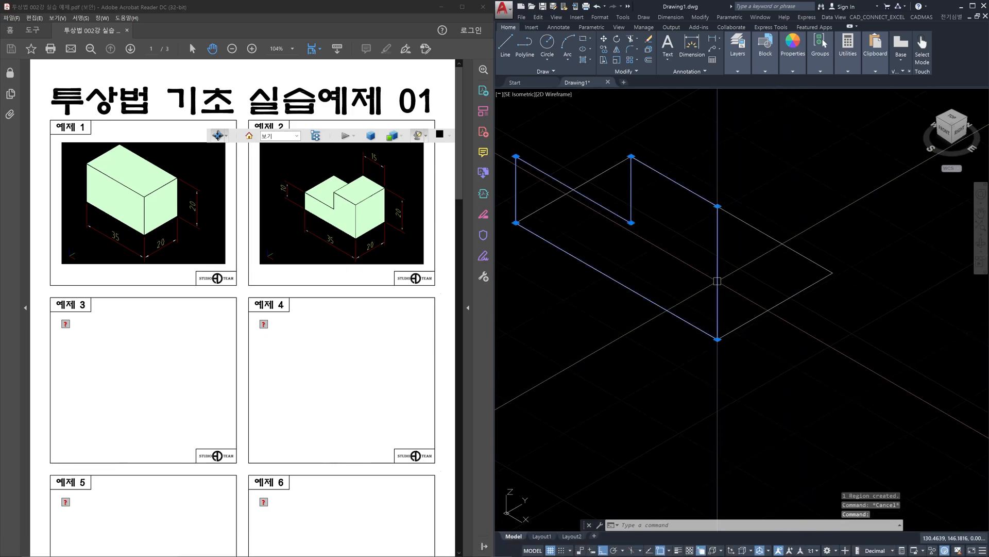
left_click(748, 318)
key("Escape")
scroll(754, 361, "down", 2)
type("ext")
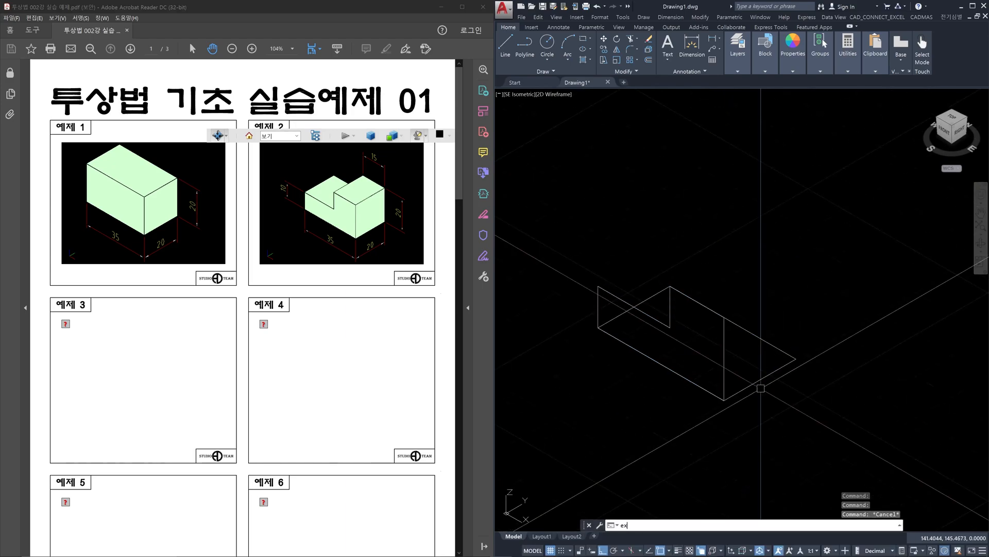
key("Return")
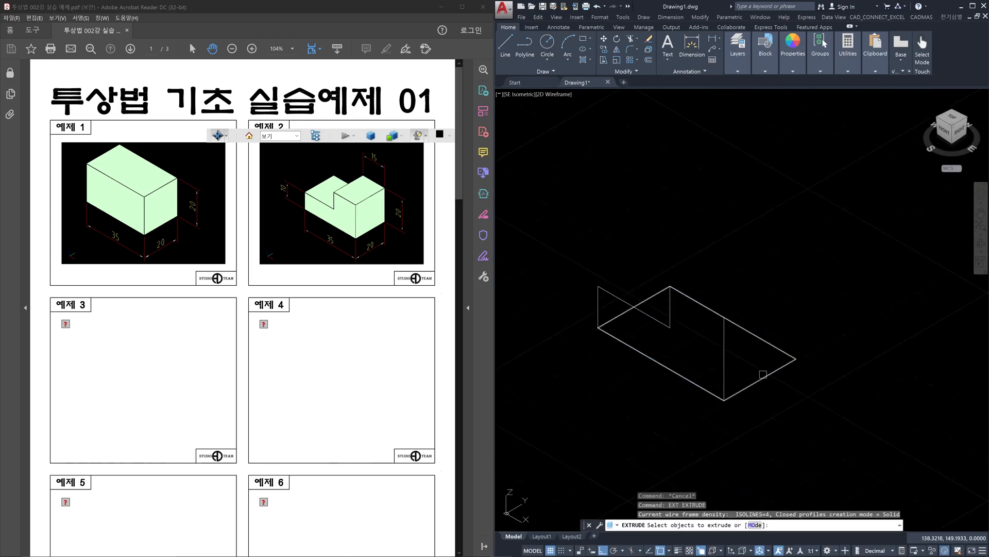
left_click(763, 375)
key("Return")
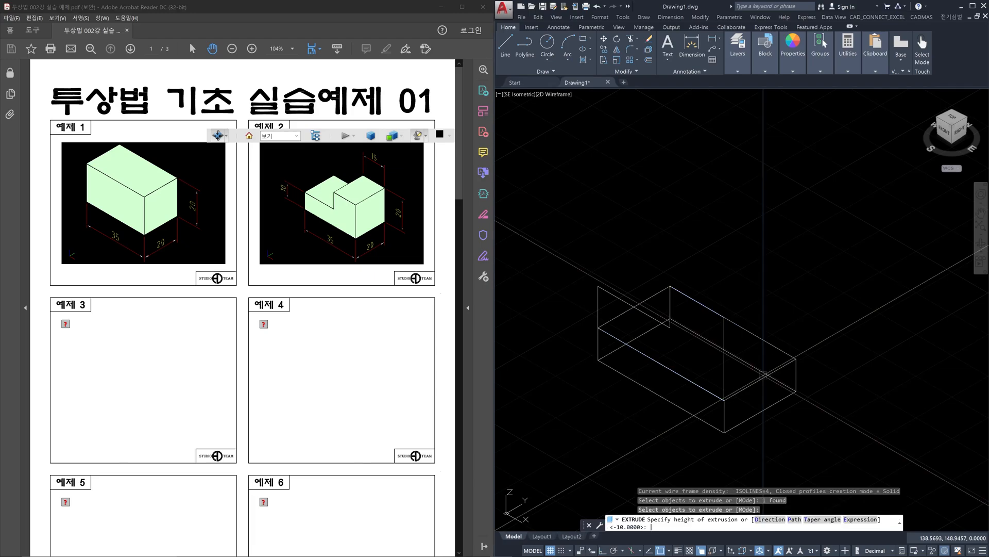
key("Escape")
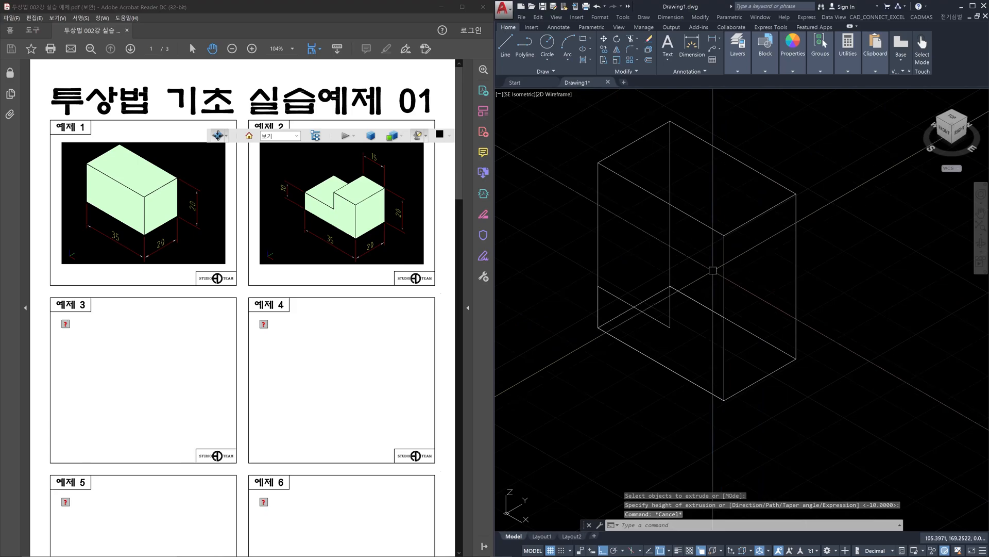
Step: Extrude the stepped region about 50 in the positive Y direction, past the far side of the tall box
key("space")
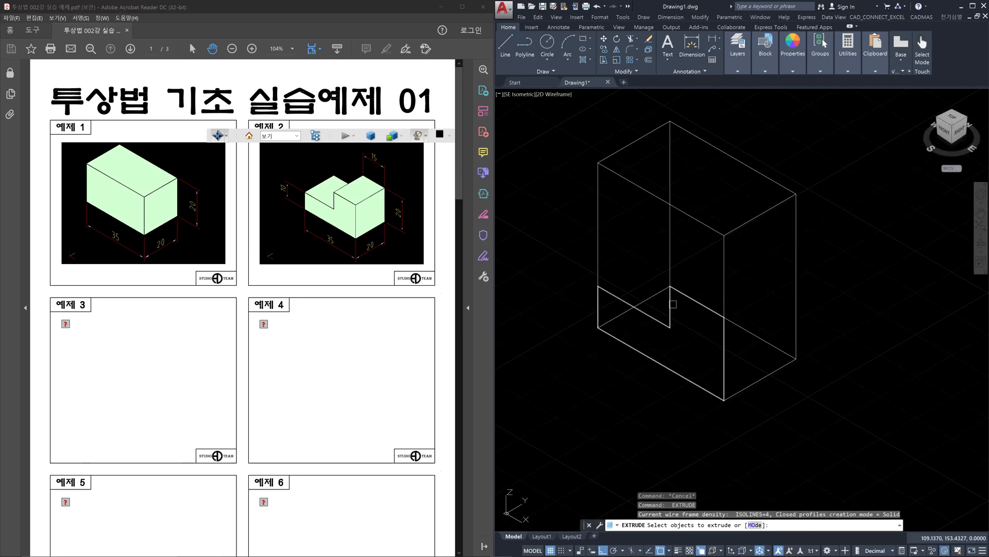
left_click(672, 304)
key("space")
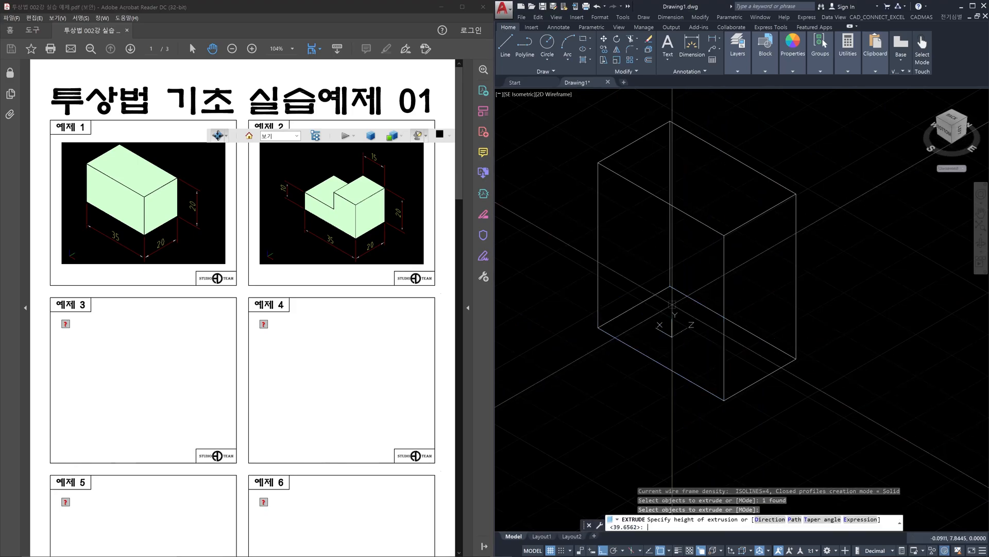
key("Escape")
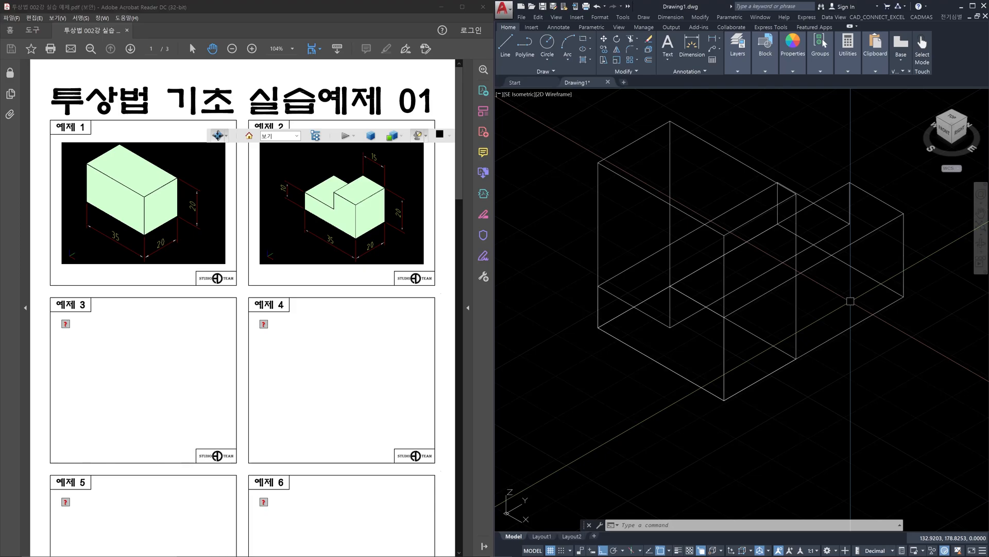
Step: Intersect the tall box with the long stepped extrusion, keeping only their common volume
type("inters")
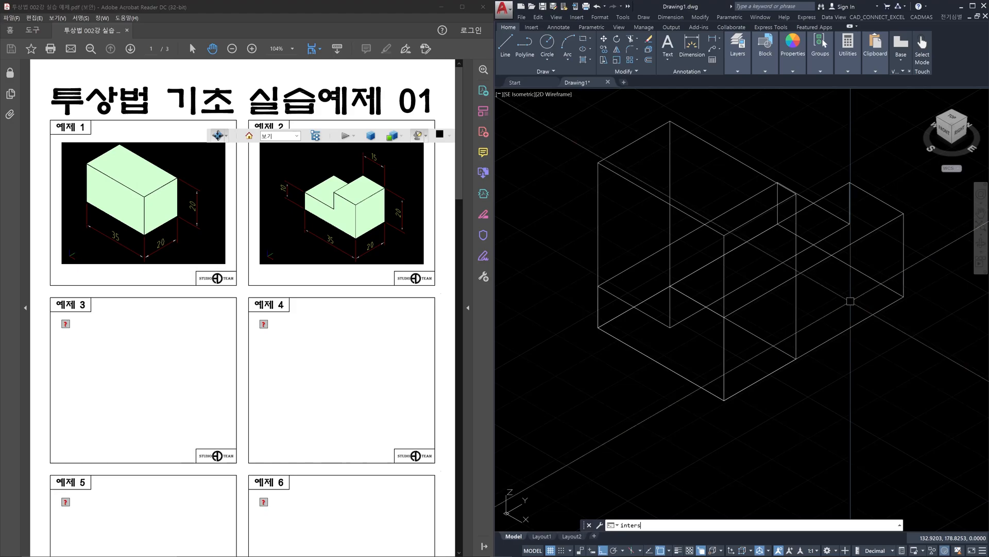
type("ect")
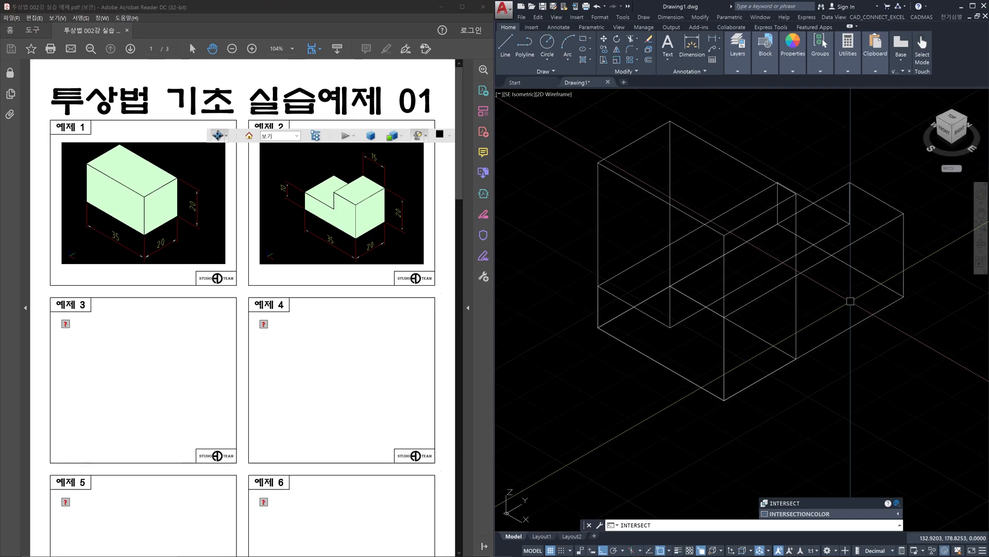
key("Return")
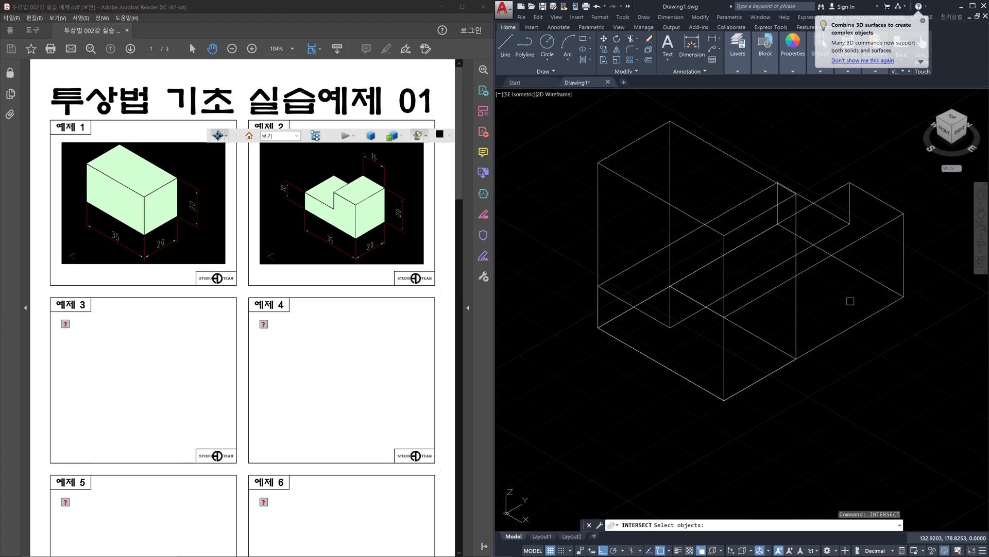
left_click(802, 420)
left_click(638, 308)
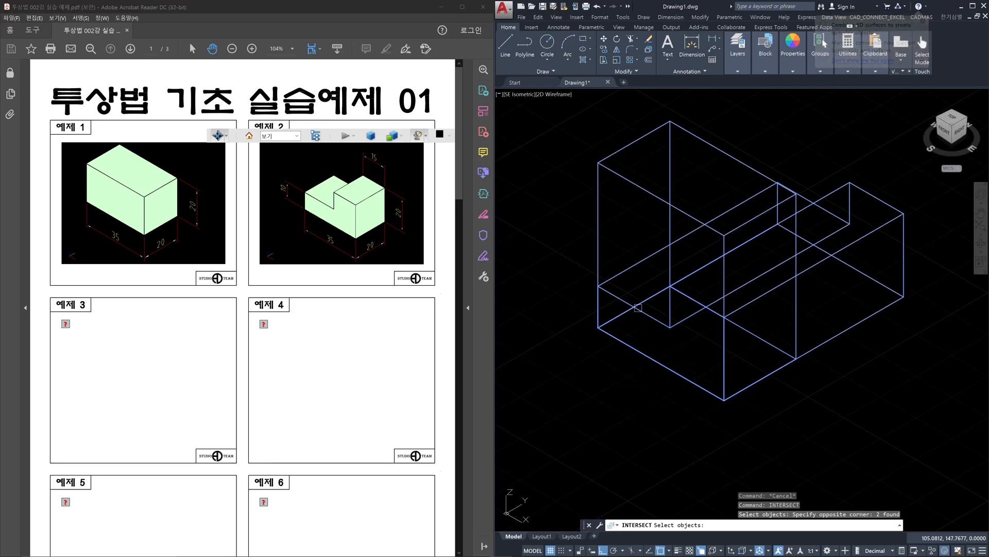
key("Return")
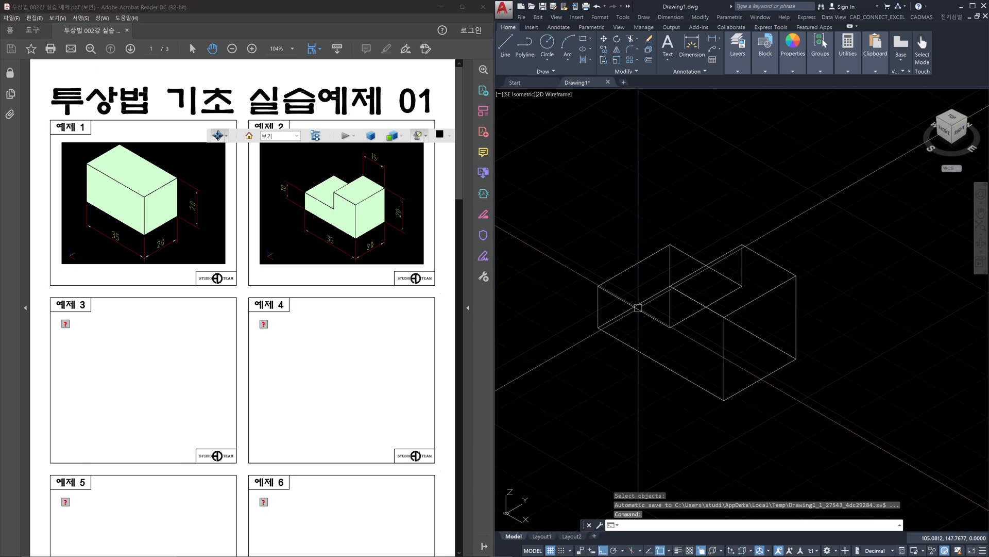
Step: Start a line profile in the empty space behind the three stepped solids, going 35 along positive X and 20 up
scroll(638, 308, "down", 6)
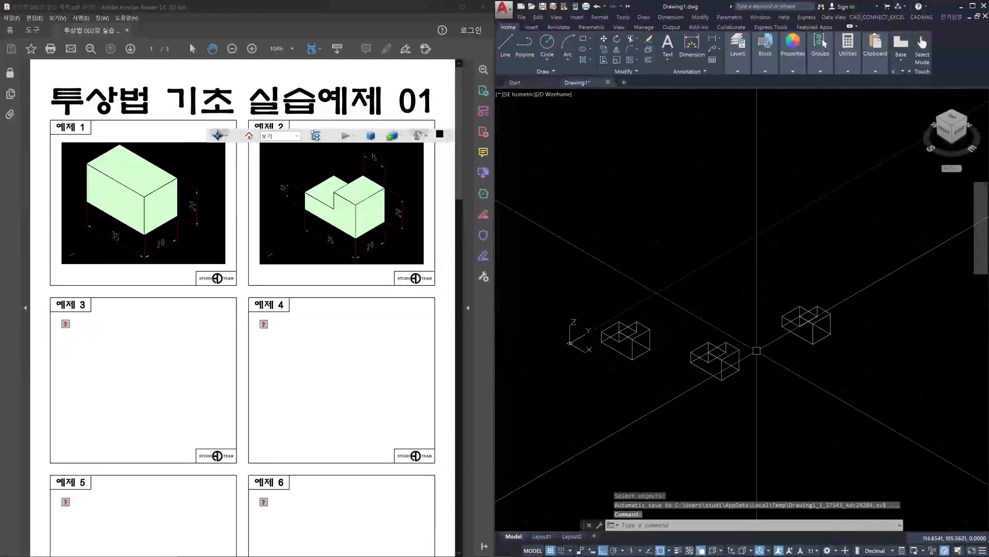
scroll(763, 348, "up", 2)
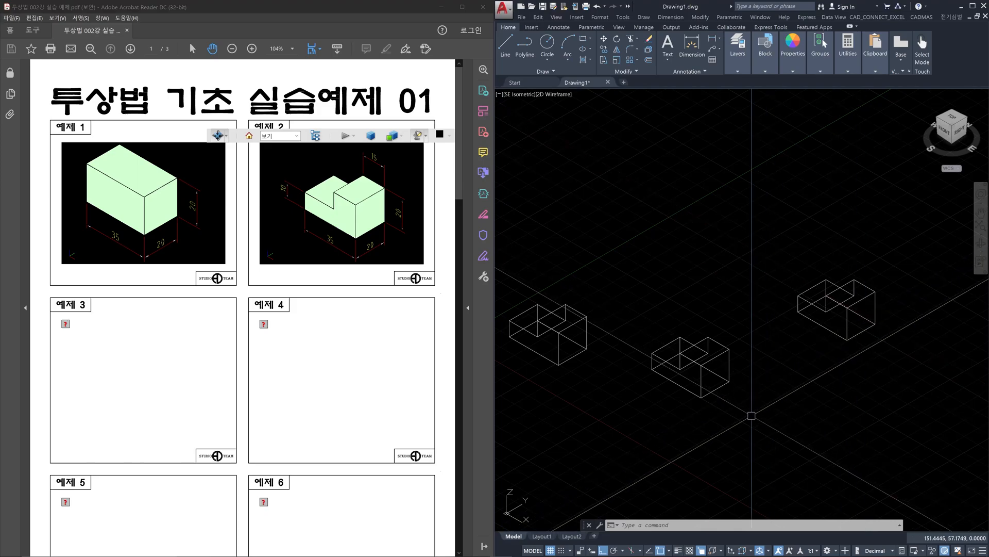
middle_click_drag(751, 409, 835, 443)
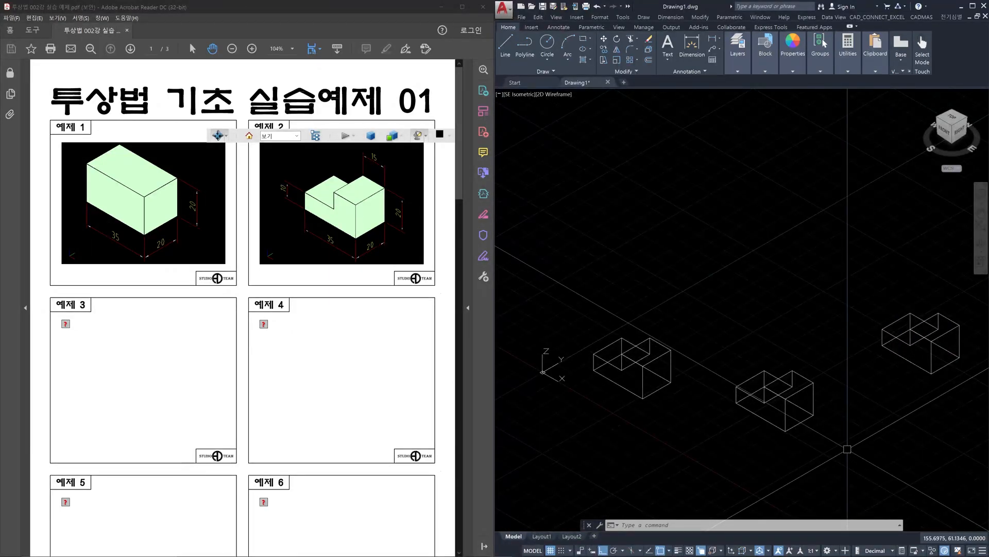
scroll(847, 449, "up", 1)
scroll(822, 447, "down", 1)
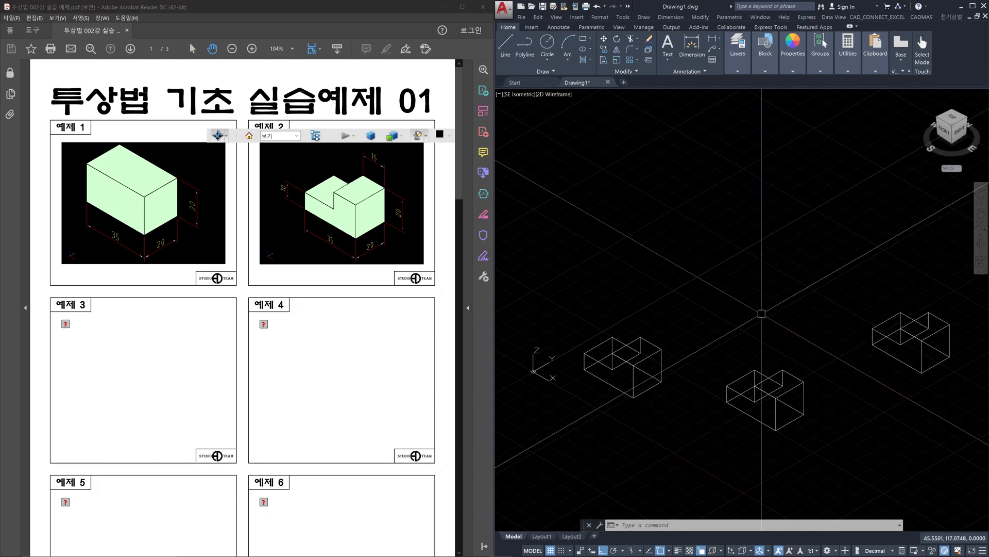
type("l")
key("Return")
left_click(705, 270)
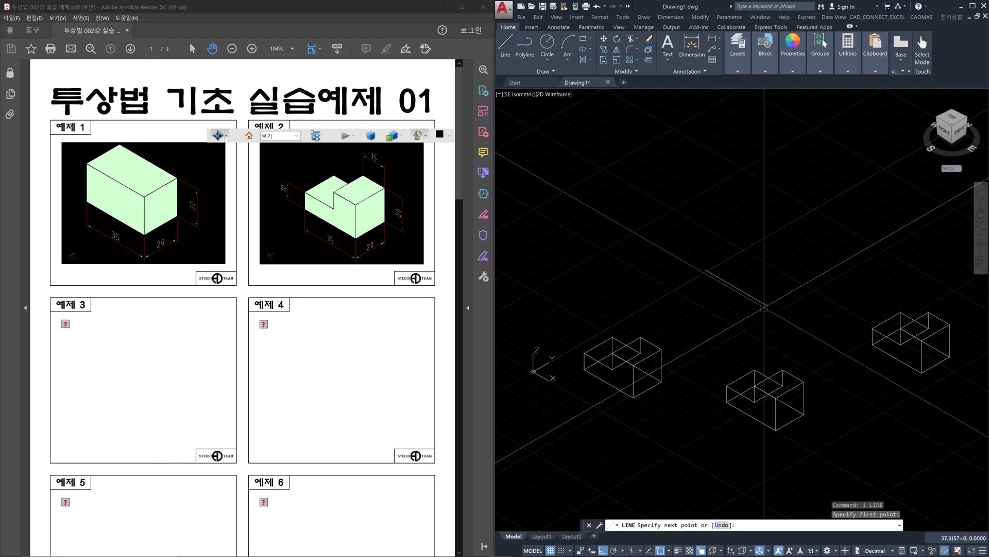
type("35")
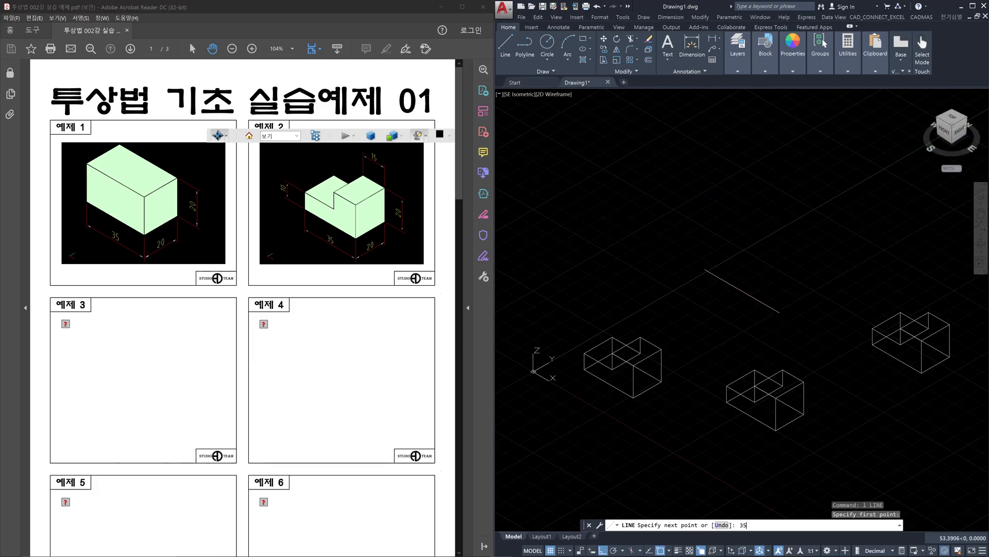
key("Return")
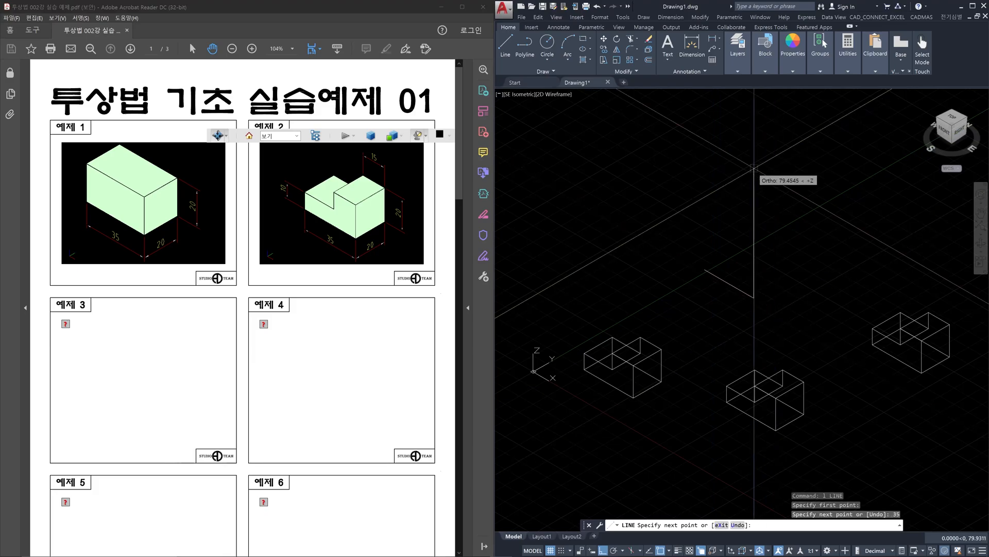
type("20")
key("Return")
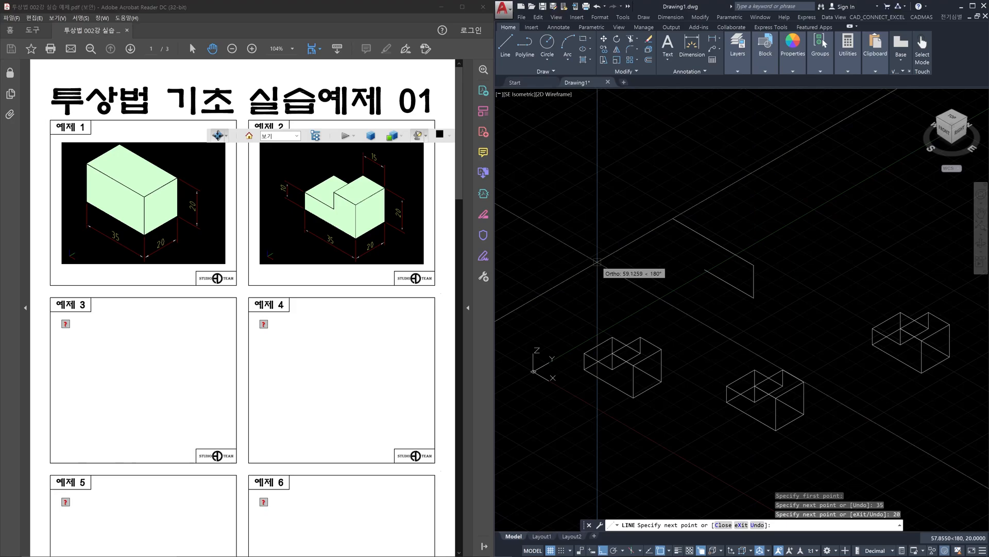
Step: Continue the profile 15 in the negative X direction, 10 down and 20 in the negative X direction, and close it
type("15")
key("Return")
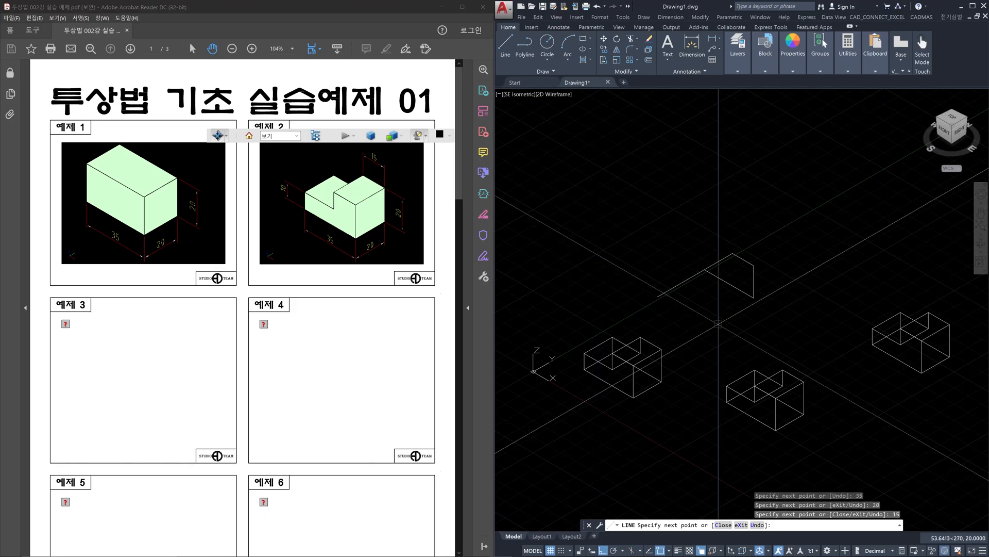
type("10")
key("Return")
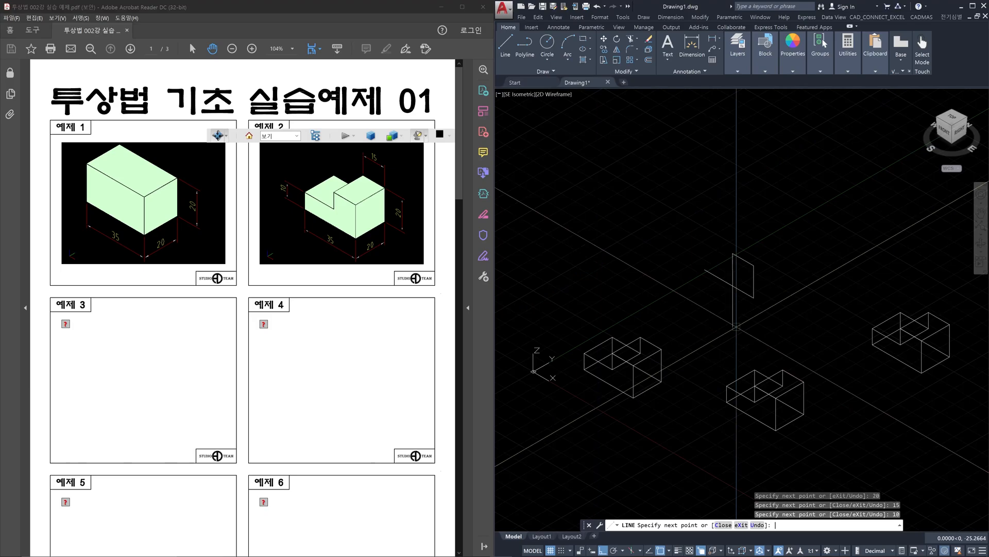
type("20")
key("Return")
type("c")
key("Return")
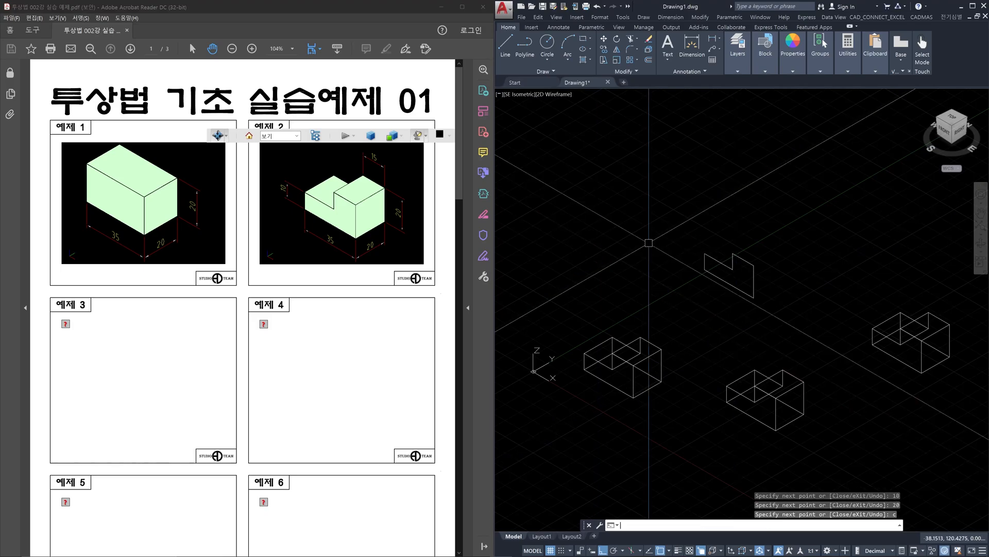
Step: Convert the six lines of the new closed stepped profile into a region
key("Escape")
type("reg")
key("Return")
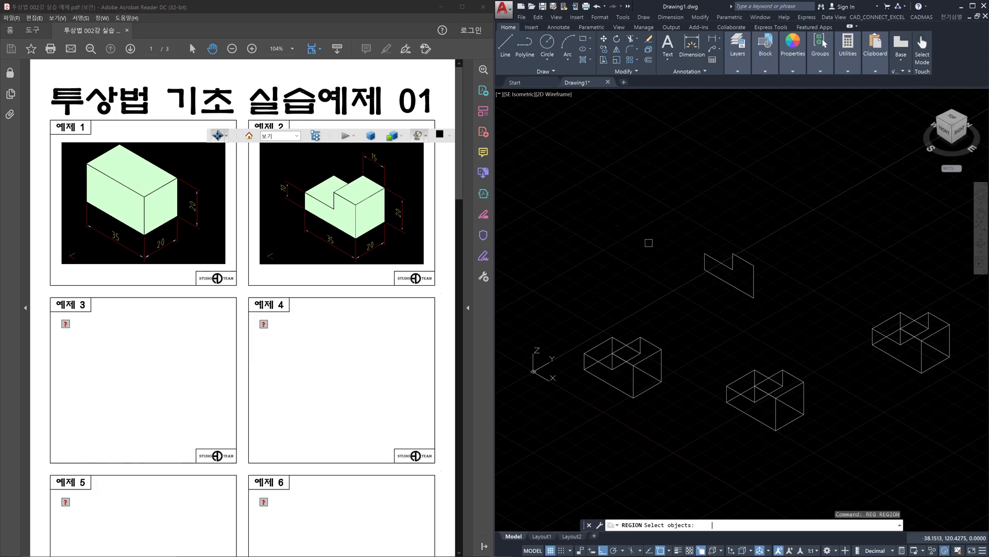
left_click(674, 224)
left_click(773, 342)
key("Return")
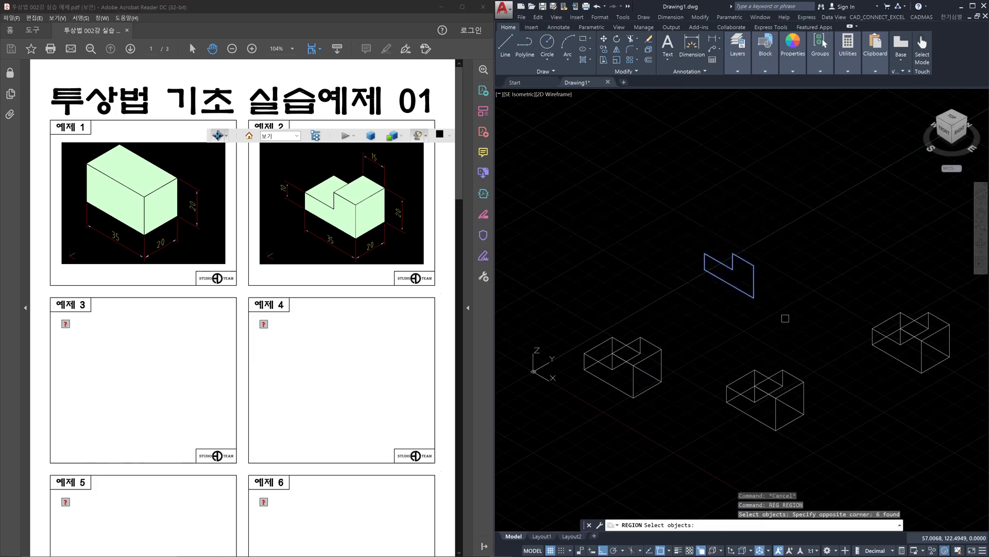
Step: Extrude the new stepped region 20 in the positive Y direction
type("ext")
key("Return")
left_click(755, 283)
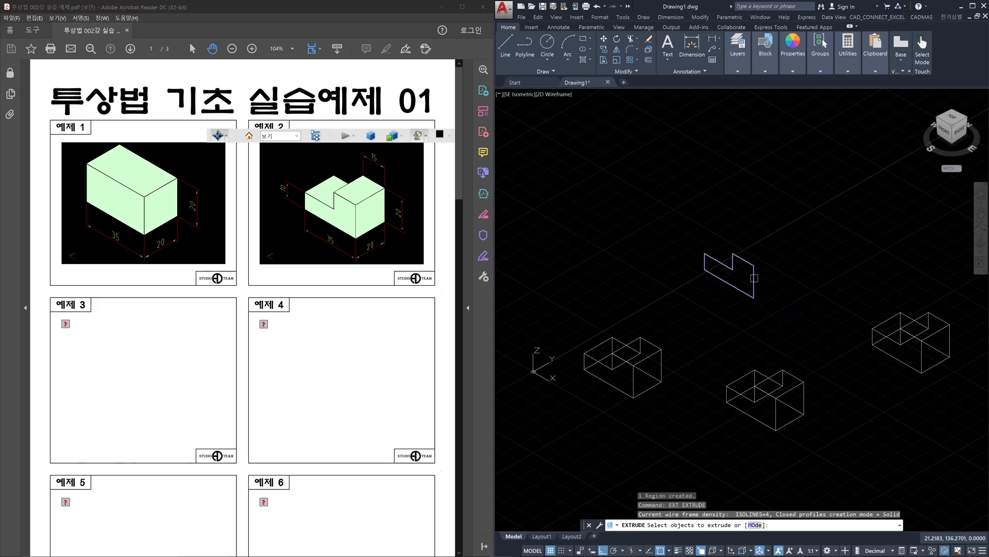
key("Return")
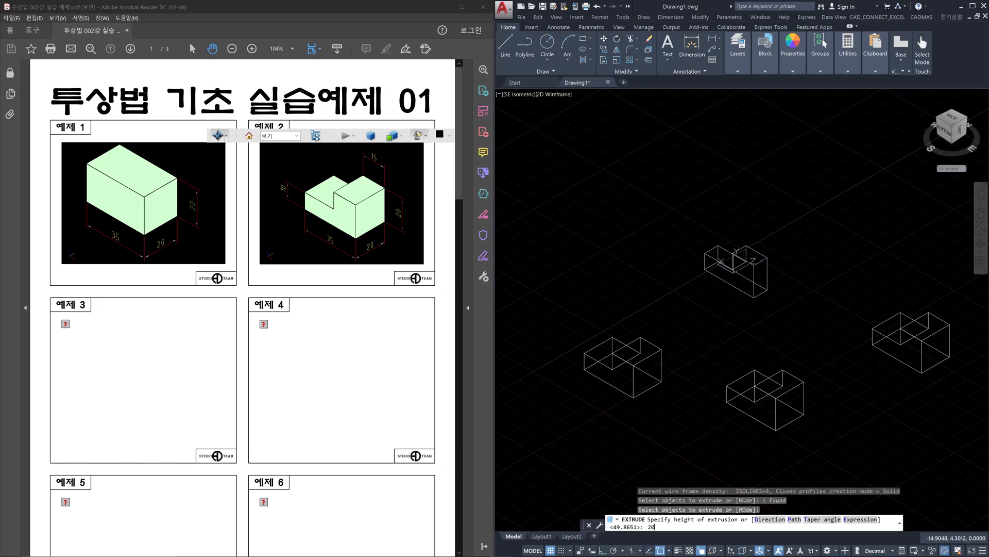
type("20")
key("Return")
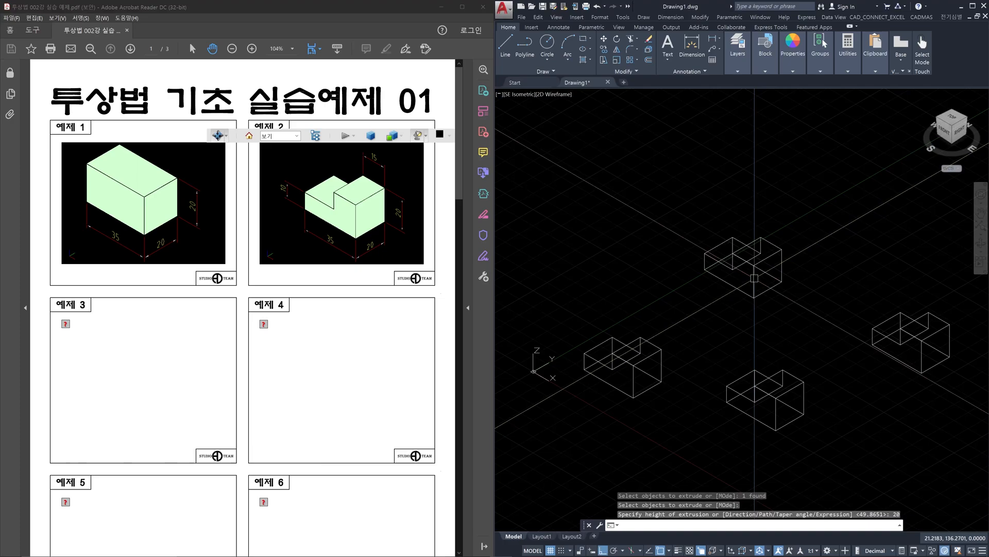
scroll(754, 278, "up", 2)
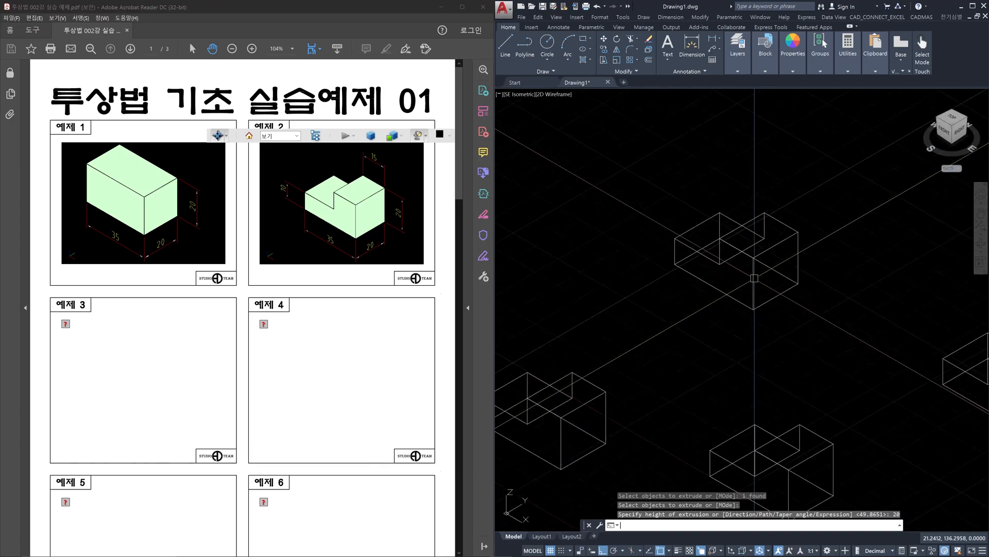
scroll(778, 278, "up", 2)
middle_click_drag(813, 281, 840, 346)
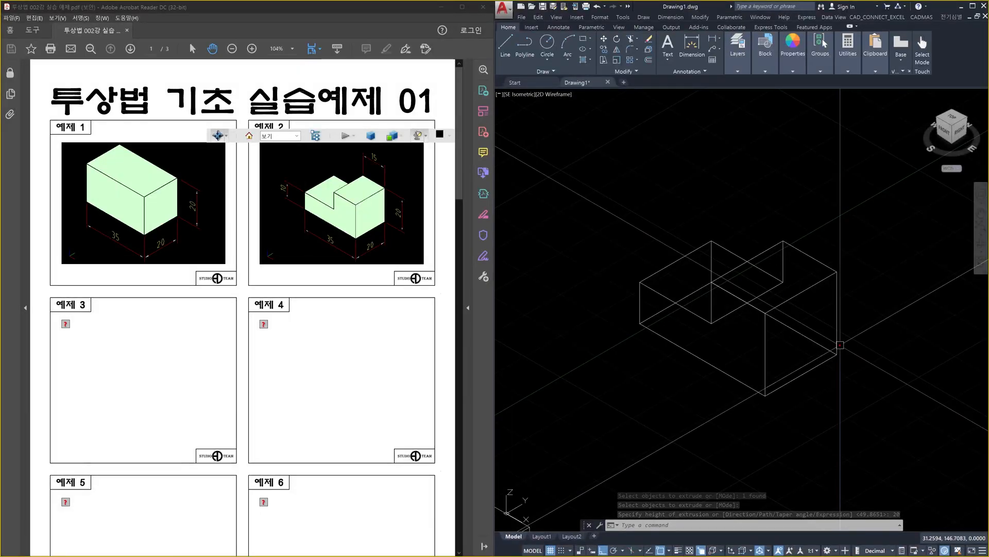
mouse_move(640, 285)
left_mouse_down()
mouse_move(702, 320)
mouse_move(712, 286)
mouse_move(749, 304)
mouse_move(763, 358)
mouse_move(727, 380)
mouse_move(642, 329)
mouse_move(636, 285)
left_mouse_up()
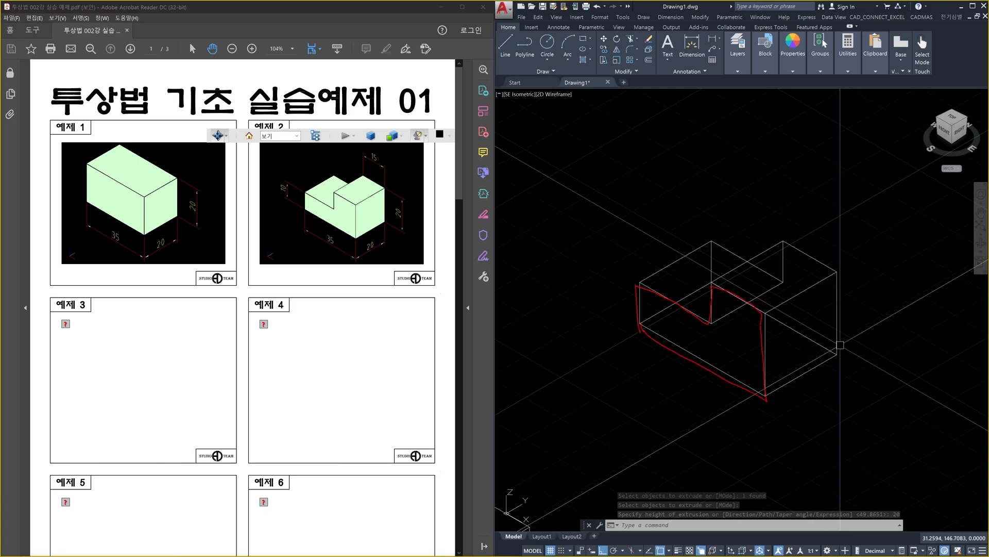
left_click_drag(767, 394, 836, 351)
left_click_drag(835, 351, 809, 397)
mouse_move(882, 354)
left_mouse_down()
mouse_move(845, 396)
mouse_move(626, 226)
mouse_move(883, 285)
mouse_move(831, 443)
left_mouse_up()
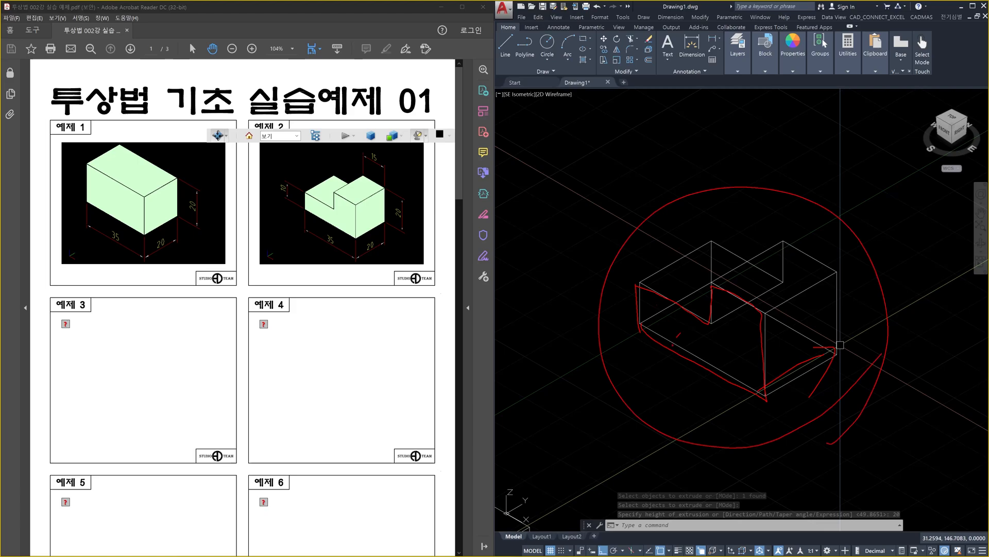
key("Escape")
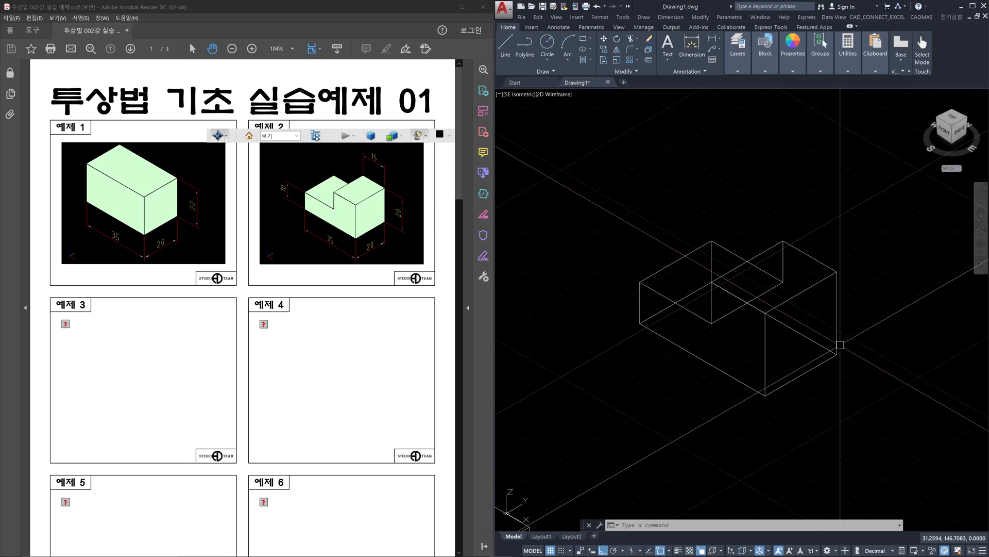
mouse_move(709, 283)
left_mouse_down()
mouse_move(839, 348)
mouse_move(762, 405)
mouse_move(665, 321)
mouse_move(725, 284)
left_mouse_up()
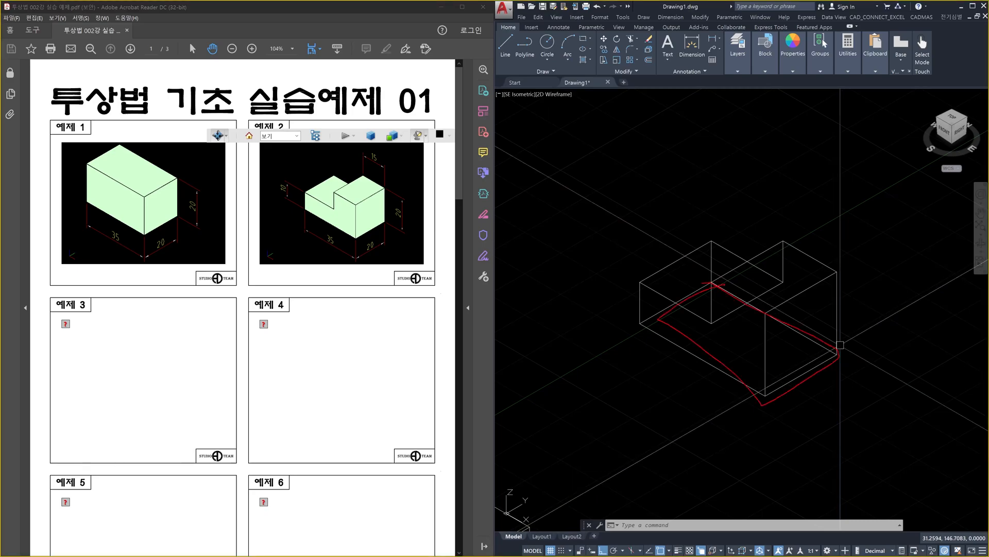
mouse_move(524, 356)
left_mouse_down()
mouse_move(535, 422)
mouse_move(603, 394)
left_mouse_up()
left_click_drag(613, 361, 633, 369)
mouse_move(525, 449)
left_mouse_down()
mouse_move(573, 506)
mouse_move(600, 401)
left_mouse_up()
mouse_move(537, 490)
left_mouse_down()
mouse_move(597, 506)
mouse_move(583, 479)
left_mouse_up()
left_click_drag(611, 398, 592, 462)
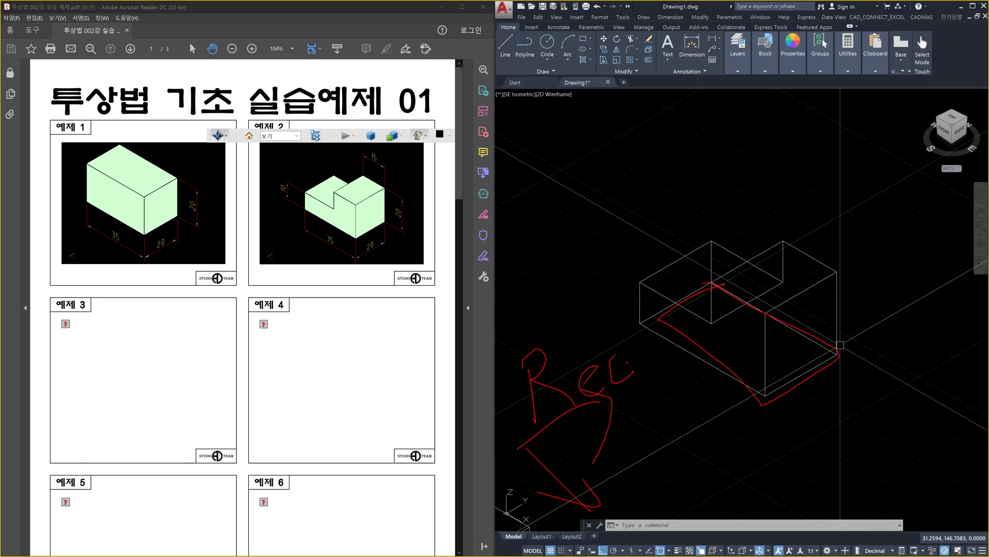
mouse_move(639, 281)
left_mouse_down()
mouse_move(749, 394)
mouse_move(739, 310)
mouse_move(713, 322)
mouse_move(642, 284)
mouse_move(637, 332)
mouse_move(762, 418)
left_mouse_up()
left_click_drag(630, 337, 625, 211)
left_click_drag(612, 198, 645, 263)
mouse_move(727, 422)
left_mouse_down()
mouse_move(754, 394)
mouse_move(742, 372)
left_mouse_up()
mouse_move(768, 309)
left_mouse_down()
mouse_move(763, 390)
mouse_move(638, 334)
mouse_move(684, 260)
mouse_move(752, 301)
left_mouse_up()
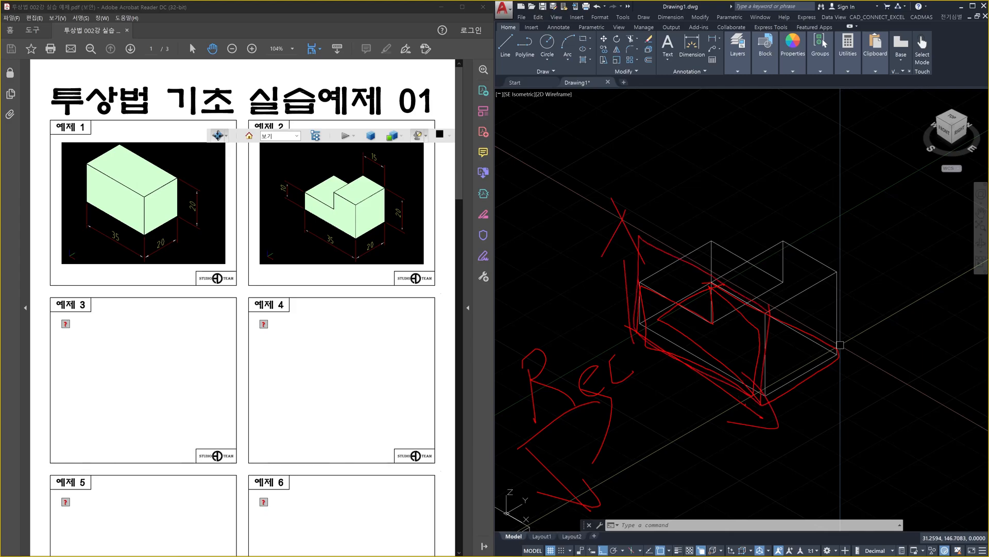
left_click_drag(773, 386, 789, 420)
left_click_drag(765, 294, 643, 349)
mouse_move(714, 284)
left_mouse_down()
mouse_move(646, 320)
mouse_move(814, 382)
mouse_move(713, 273)
left_mouse_up()
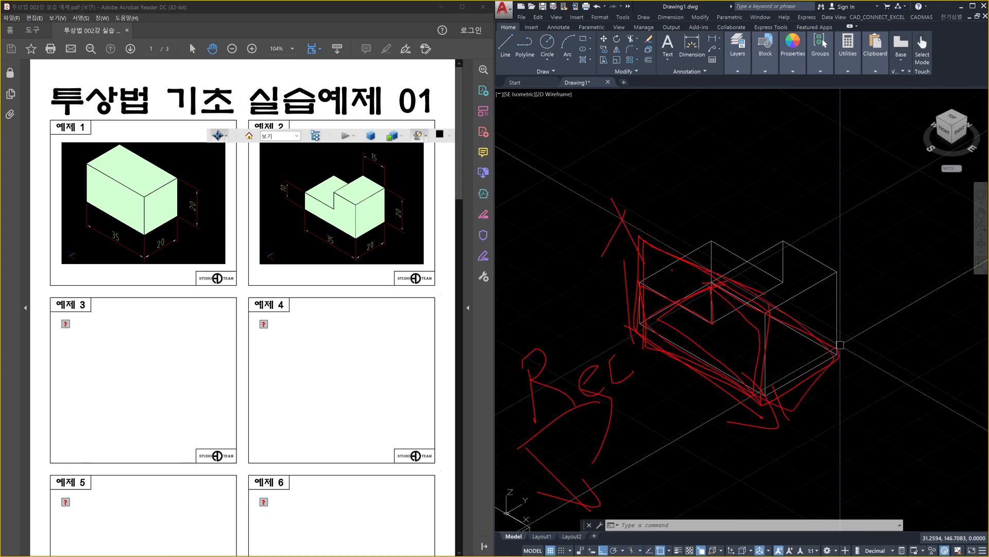
mouse_move(790, 320)
left_mouse_down()
mouse_move(798, 388)
mouse_move(764, 349)
left_mouse_up()
mouse_move(714, 286)
left_mouse_down()
mouse_move(736, 397)
mouse_move(660, 310)
left_mouse_up()
left_click_drag(793, 321, 793, 400)
mouse_move(764, 360)
left_mouse_down()
mouse_move(804, 312)
mouse_move(827, 344)
left_mouse_up()
mouse_move(646, 319)
left_mouse_down()
mouse_move(734, 388)
mouse_move(824, 386)
left_mouse_up()
mouse_move(861, 352)
left_mouse_down()
mouse_move(762, 301)
mouse_move(609, 344)
left_mouse_up()
left_click_drag(796, 400, 787, 325)
mouse_move(753, 338)
left_mouse_down()
mouse_move(782, 304)
mouse_move(825, 335)
left_mouse_up()
key("Escape")
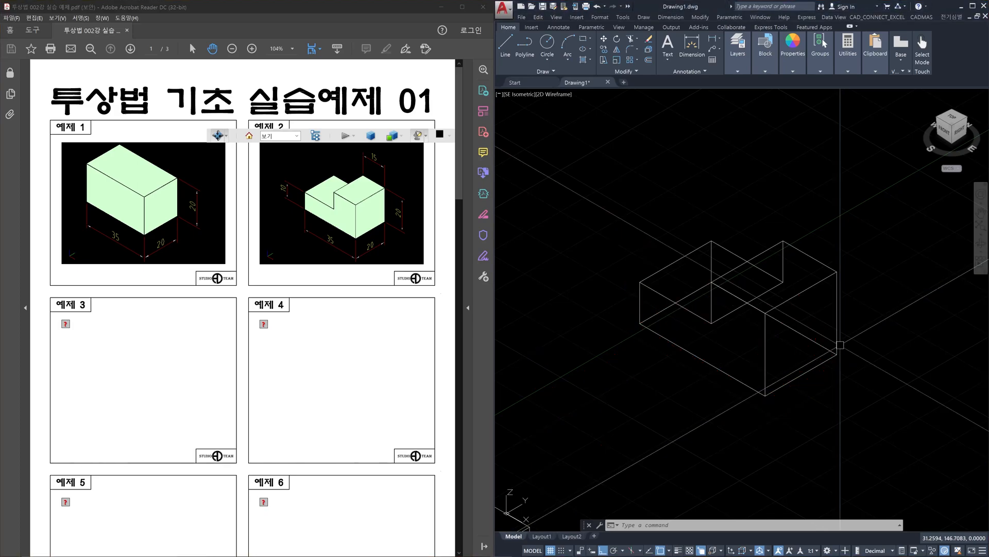
mouse_move(83, 173)
left_mouse_down()
mouse_move(152, 203)
mouse_move(77, 227)
mouse_move(84, 148)
left_mouse_up()
mouse_move(149, 233)
left_mouse_down()
mouse_move(181, 209)
mouse_move(173, 243)
left_mouse_up()
mouse_move(77, 144)
left_mouse_down()
mouse_move(155, 206)
mouse_move(77, 168)
mouse_move(83, 144)
left_mouse_up()
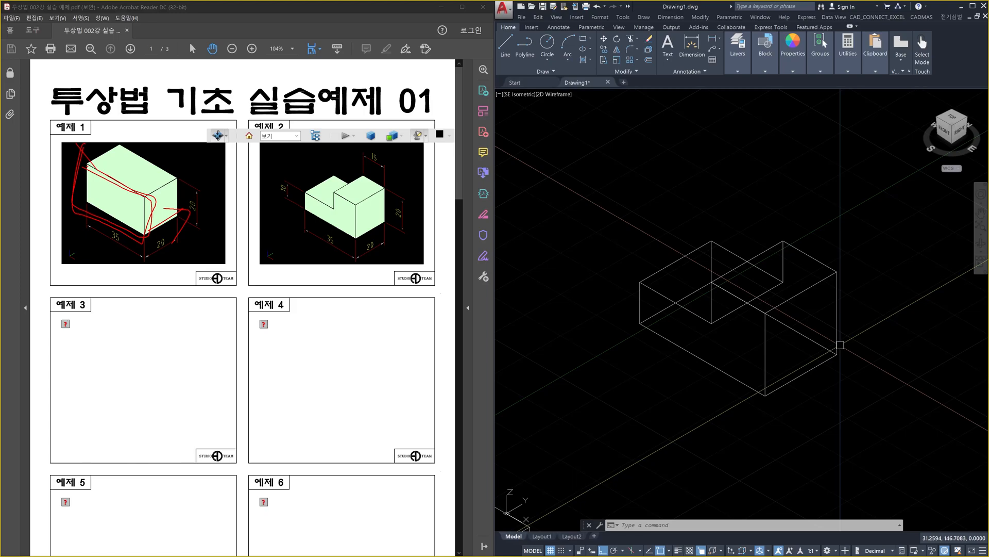
mouse_move(649, 322)
left_mouse_down()
mouse_move(727, 377)
mouse_move(829, 350)
mouse_move(664, 269)
mouse_move(617, 334)
left_mouse_up()
mouse_move(794, 387)
left_mouse_down()
mouse_move(776, 300)
mouse_move(805, 368)
left_mouse_up()
left_click_drag(775, 300, 748, 348)
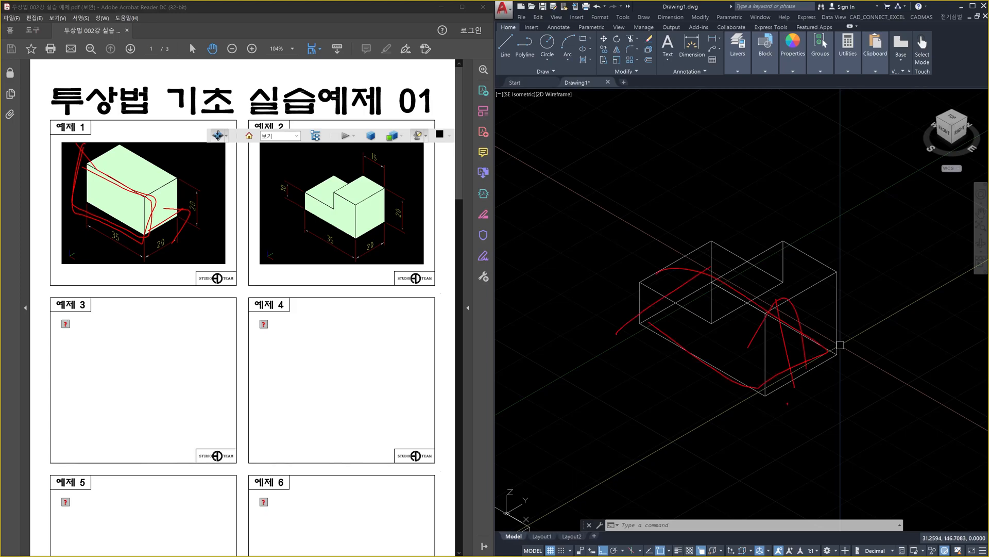
mouse_move(652, 321)
left_mouse_down()
mouse_move(839, 351)
mouse_move(613, 324)
left_mouse_up()
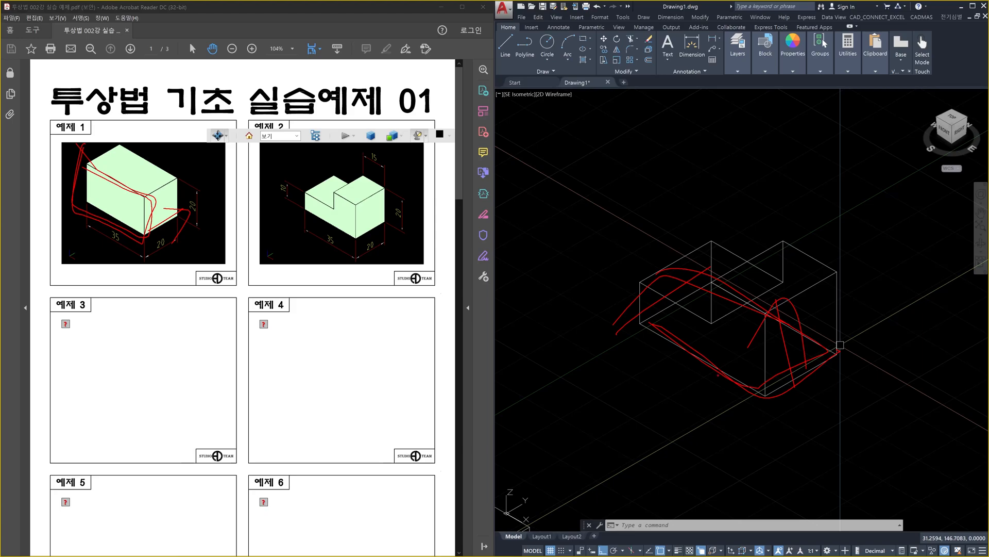
left_click_drag(691, 291, 640, 317)
left_click_drag(648, 316, 714, 292)
left_click_drag(715, 292, 672, 338)
mouse_move(710, 289)
left_mouse_down()
mouse_move(623, 335)
mouse_move(832, 355)
left_mouse_up()
left_click_drag(640, 336, 790, 415)
left_click_drag(769, 328, 779, 412)
left_click_drag(709, 359, 791, 354)
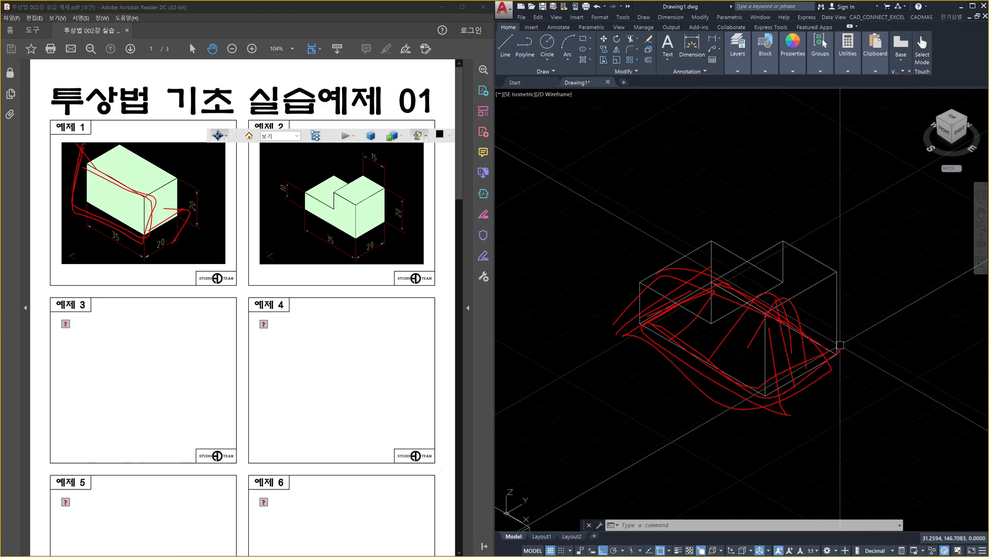
left_click_drag(592, 223, 598, 249)
left_click_drag(587, 205, 619, 252)
left_click_drag(634, 192, 624, 241)
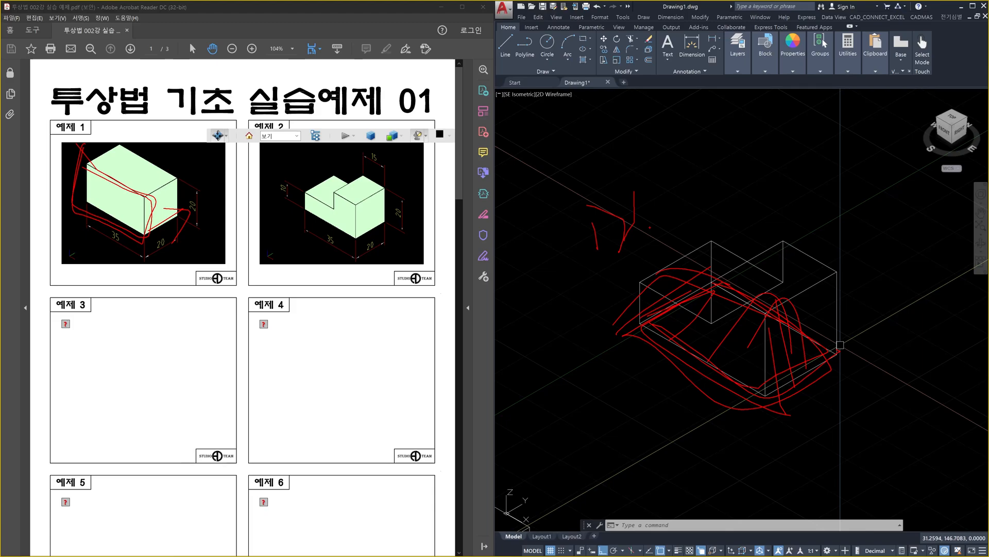
key("Escape")
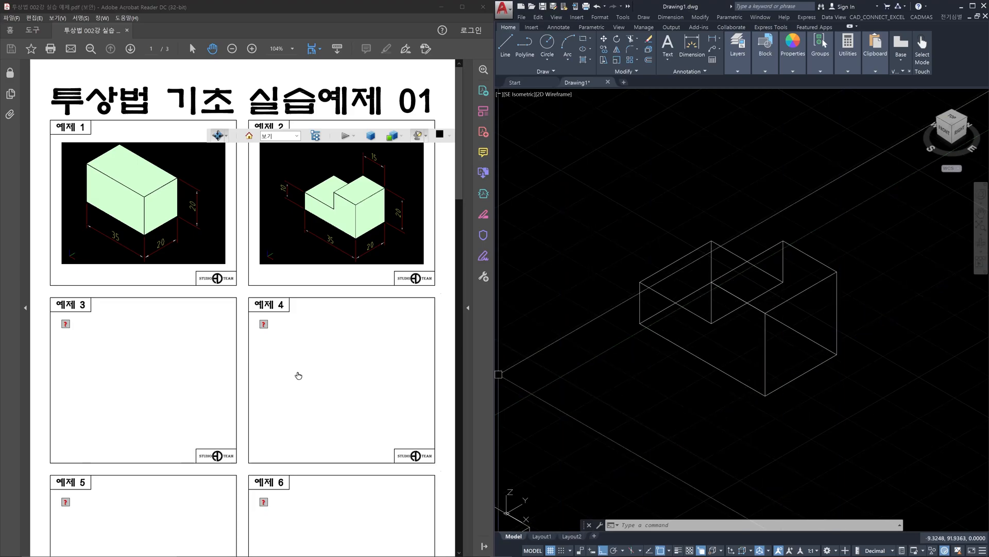
Step: Switch to Adobe Acrobat Reader and activate the embedded 3D drawings of Examples 3, 4, 5 and 6
left_click(184, 385)
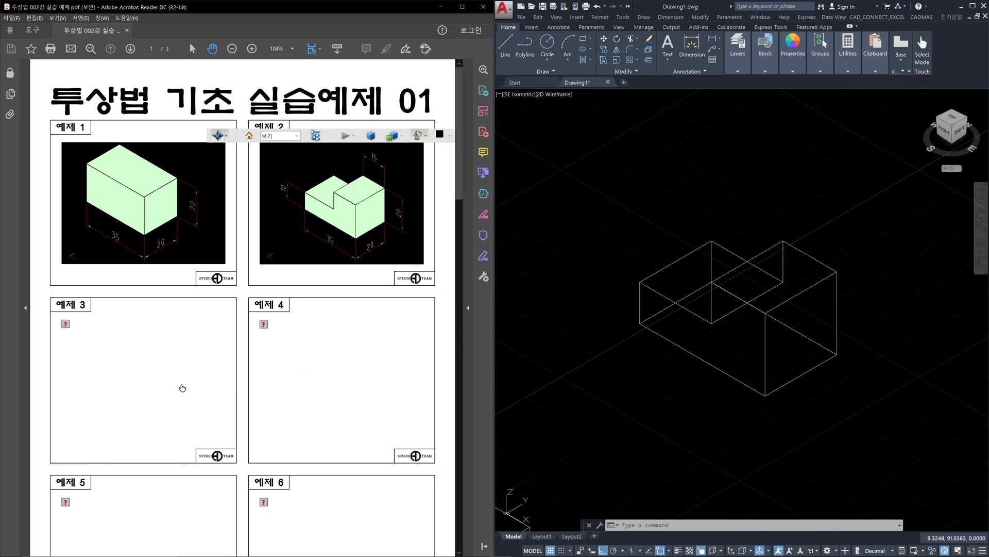
left_click(363, 390)
left_click(147, 533)
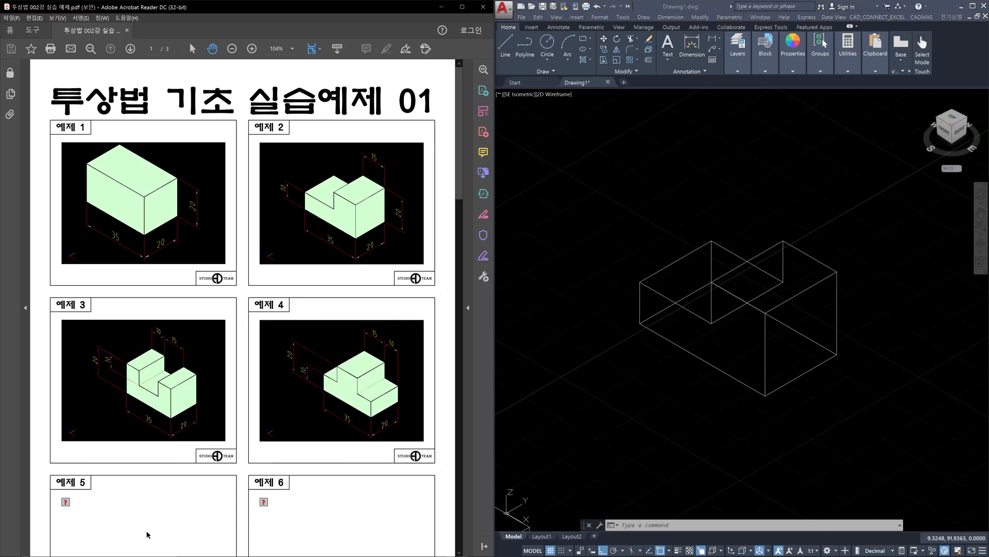
left_click(345, 524)
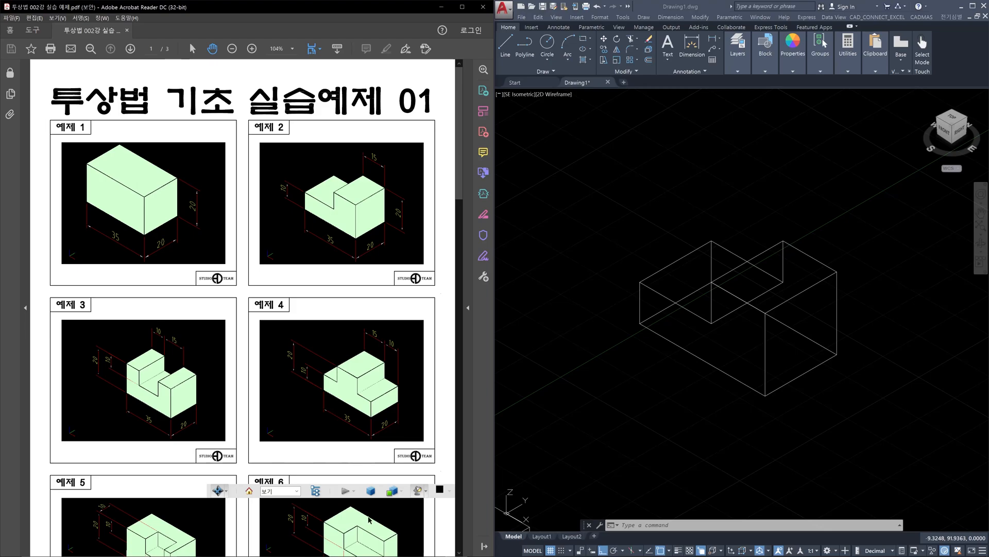
scroll(432, 412, "down", 4)
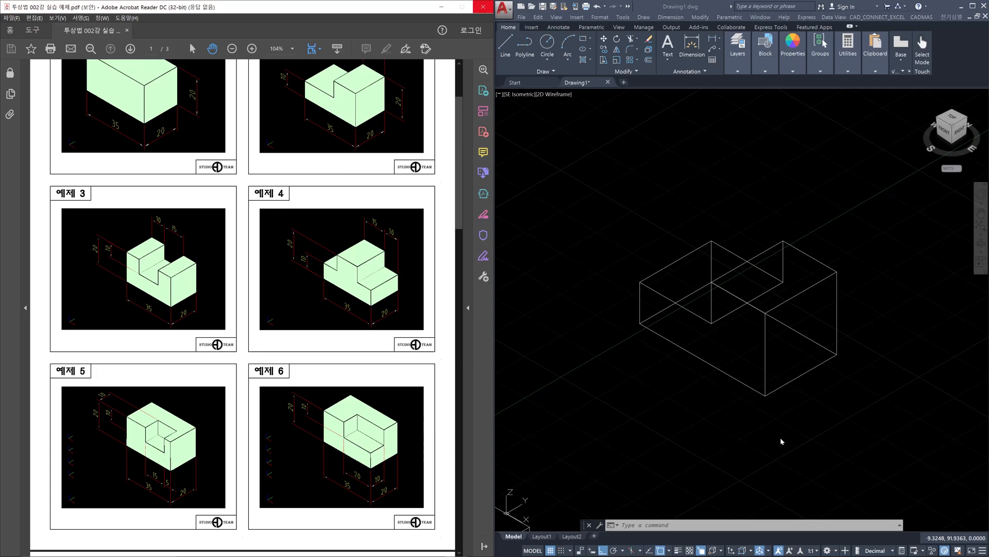
Step: Look over the stepped solids in AutoCAD, and examine the remaining practice Examples 7 to 16 in the PDF
scroll(784, 412, "down", 5)
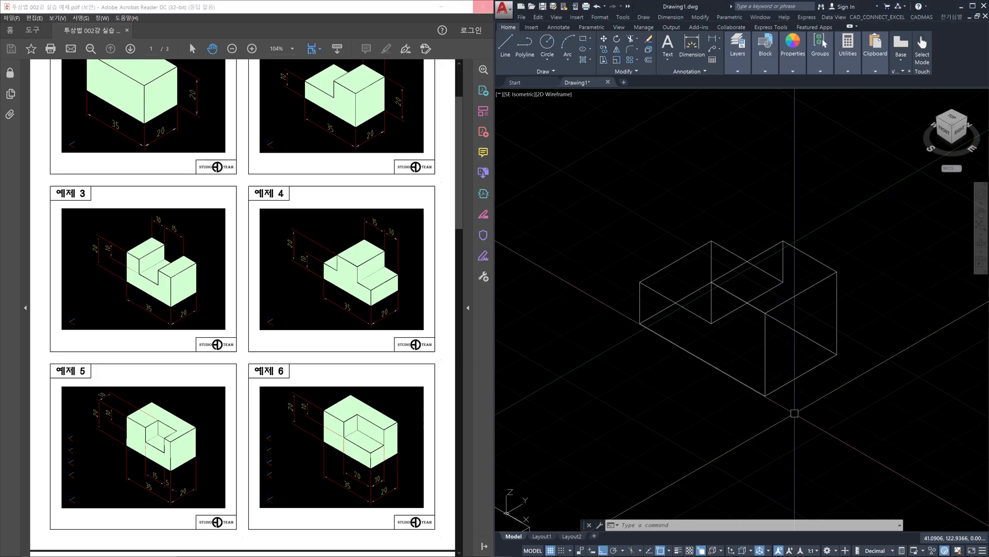
middle_click_drag(811, 431, 786, 366)
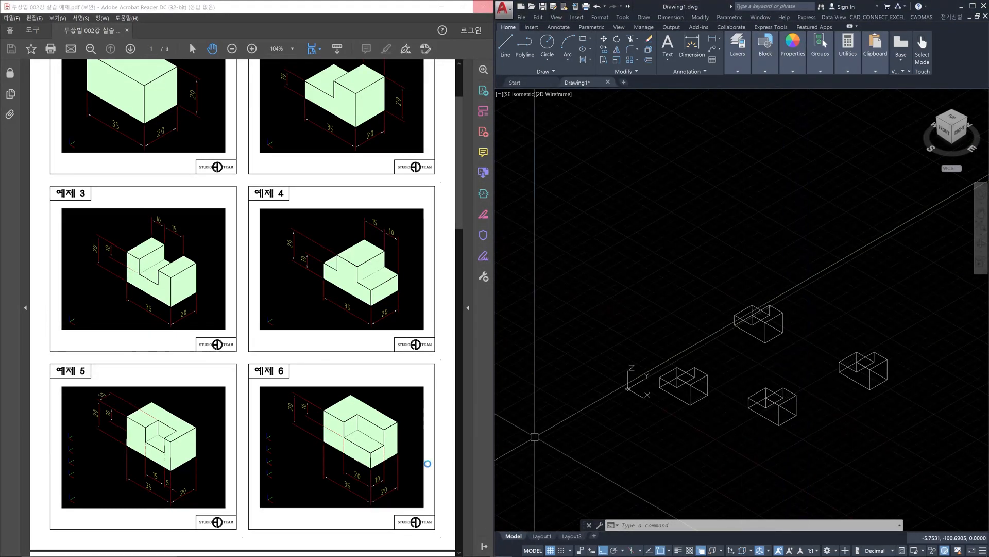
scroll(450, 470, "down", 5)
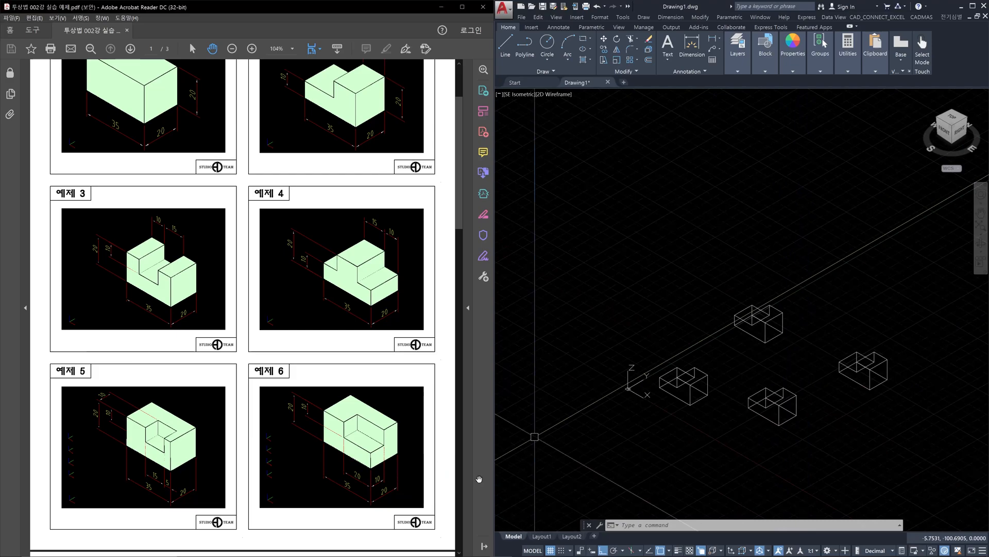
scroll(386, 438, "down", 3)
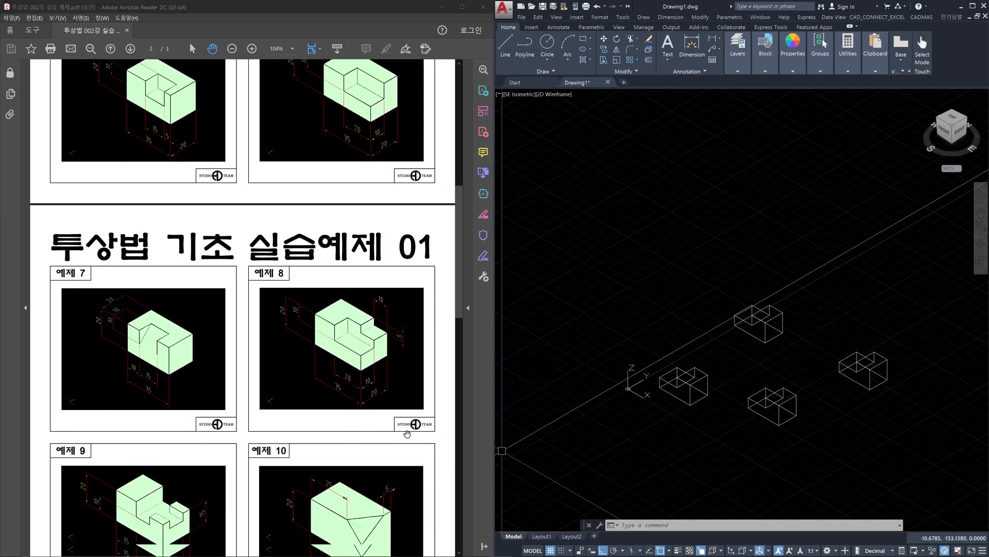
scroll(426, 433, "down", 1)
scroll(427, 434, "down", 5)
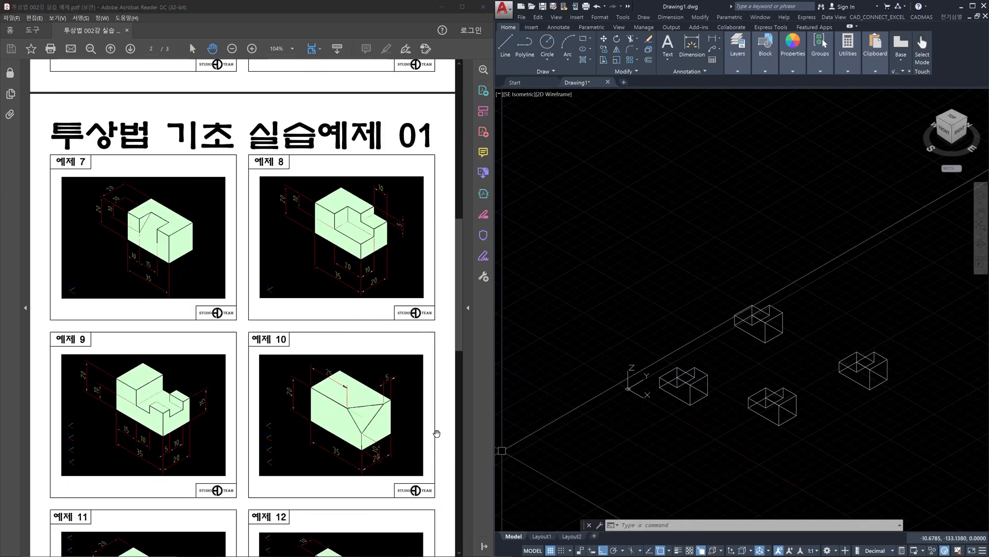
scroll(437, 433, "down", 1)
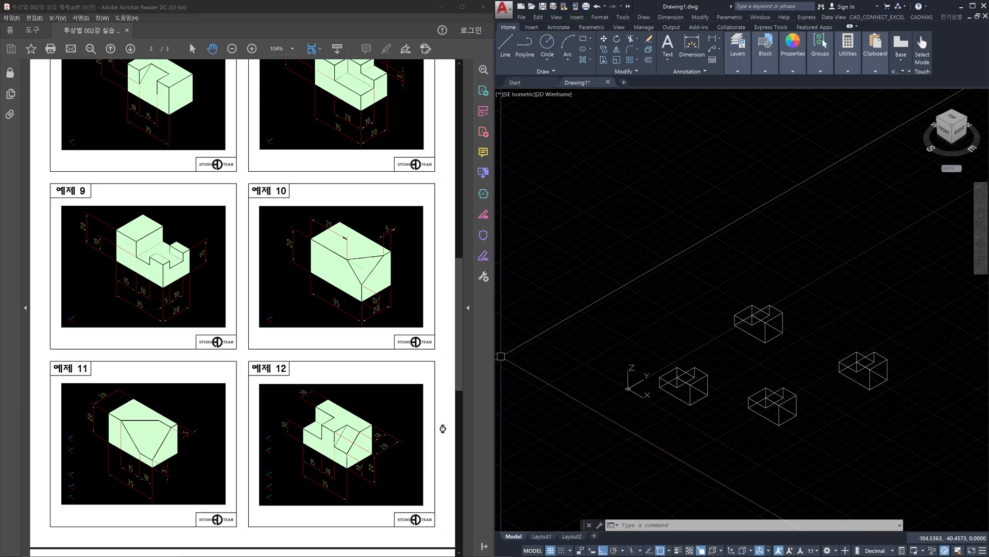
scroll(442, 428, "down", 3)
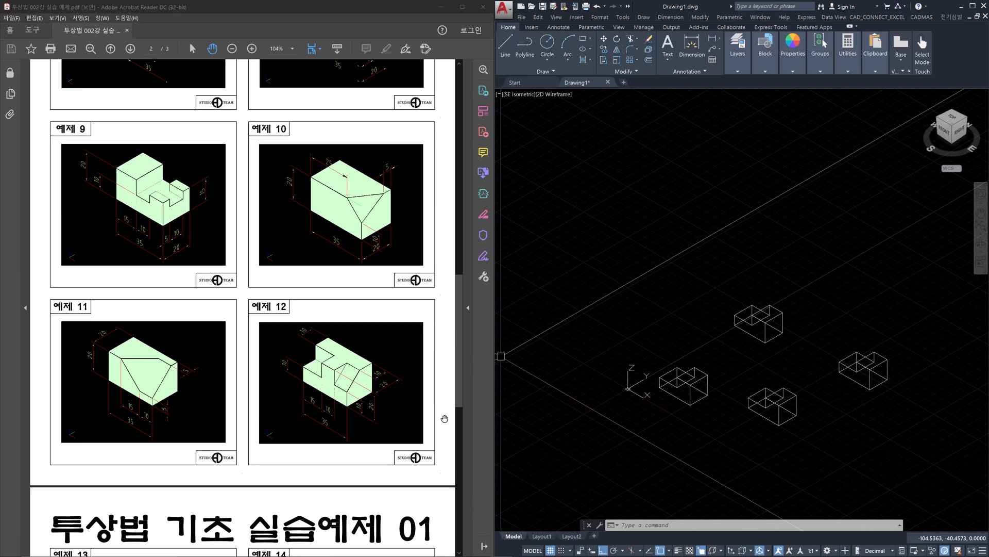
scroll(444, 418, "down", 5)
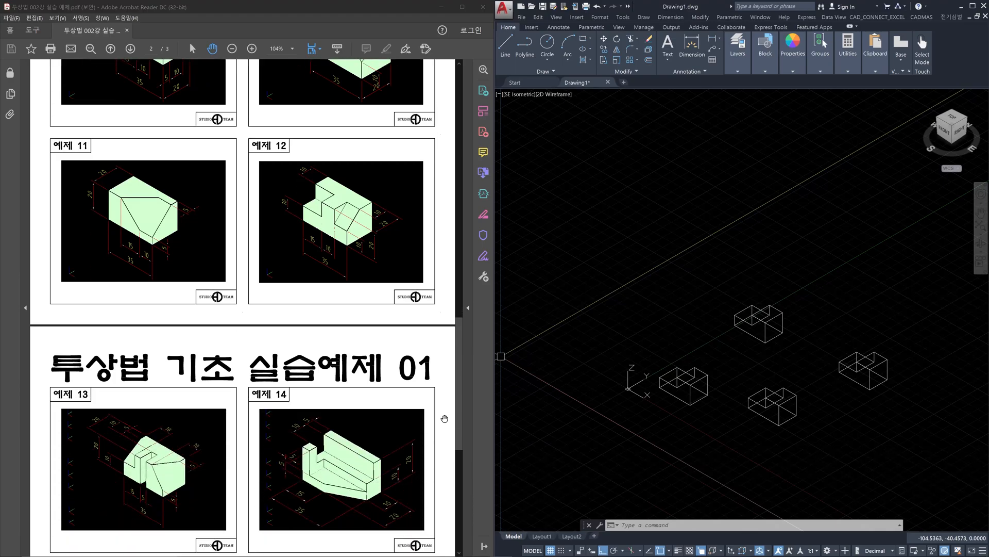
scroll(444, 419, "down", 6)
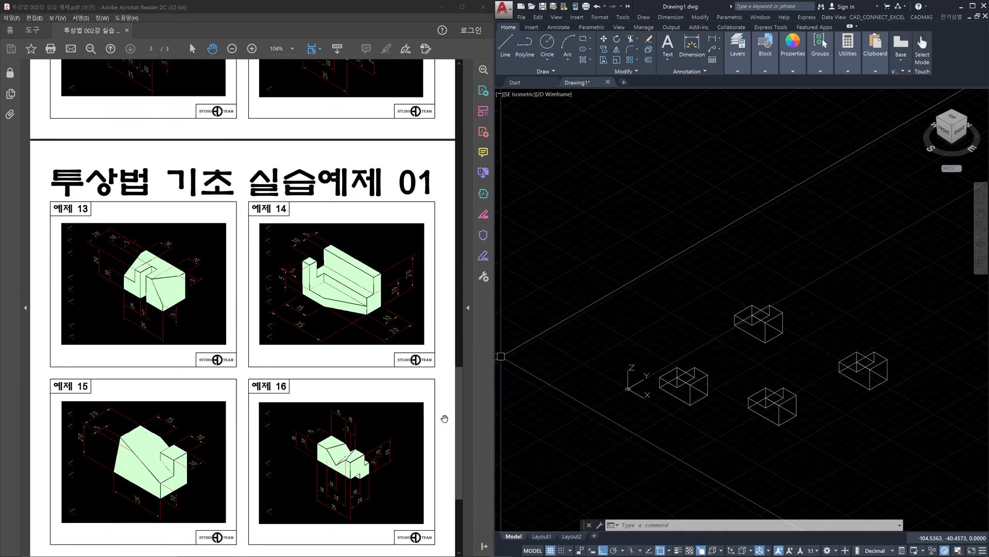
scroll(445, 418, "up", 9)
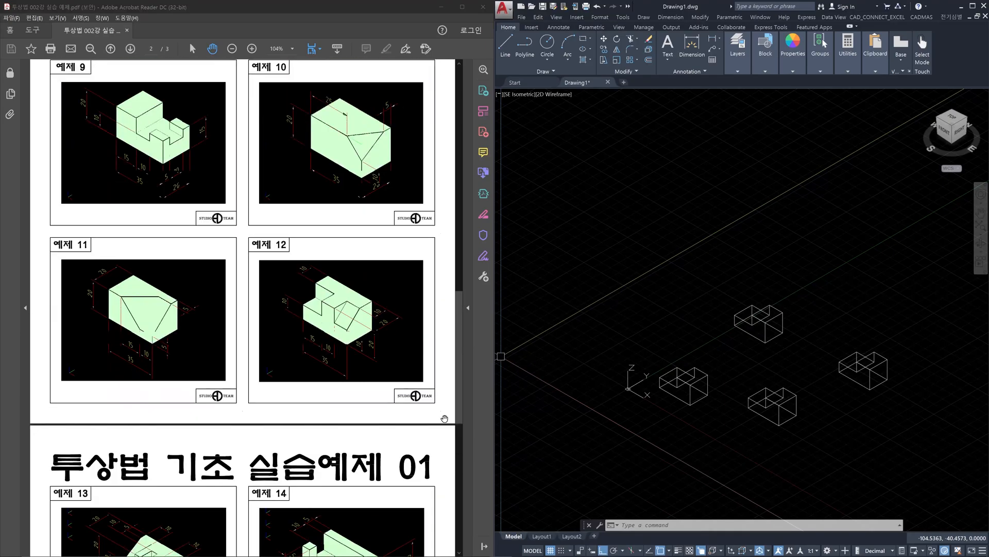